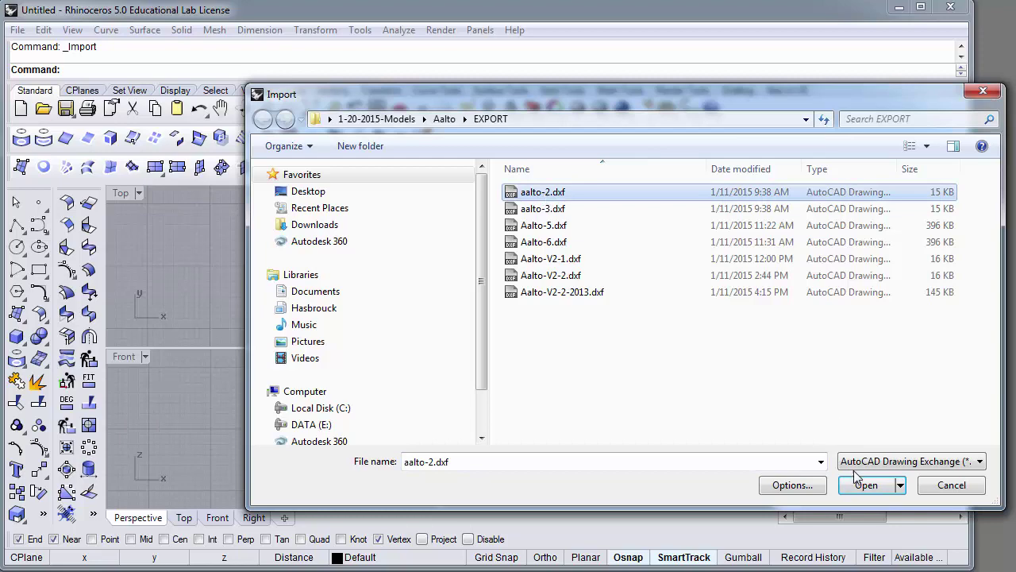
# Import aalto-2.dxf into the empty model with model and layout units in inches
pyautogui.click(866, 486)
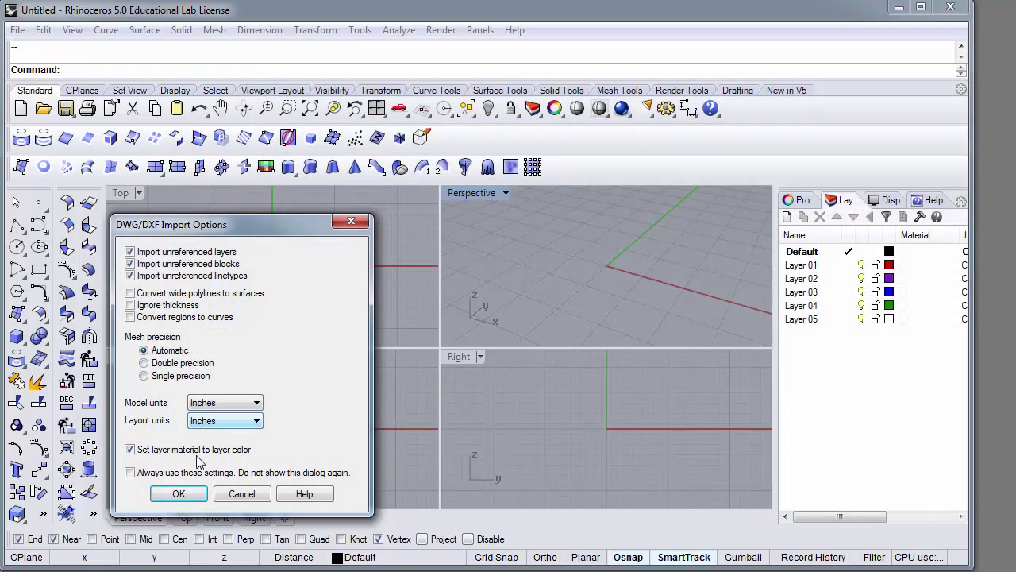
pyautogui.click(197, 494)
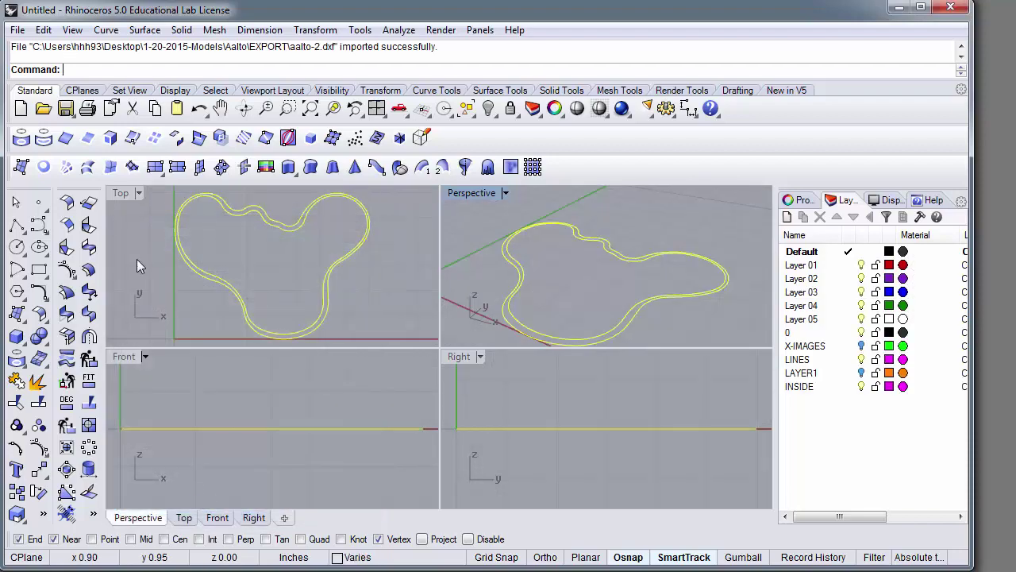
# Save the model in the Rhino folder under the file name AAlto_EX2_V1
pyautogui.click(17, 29)
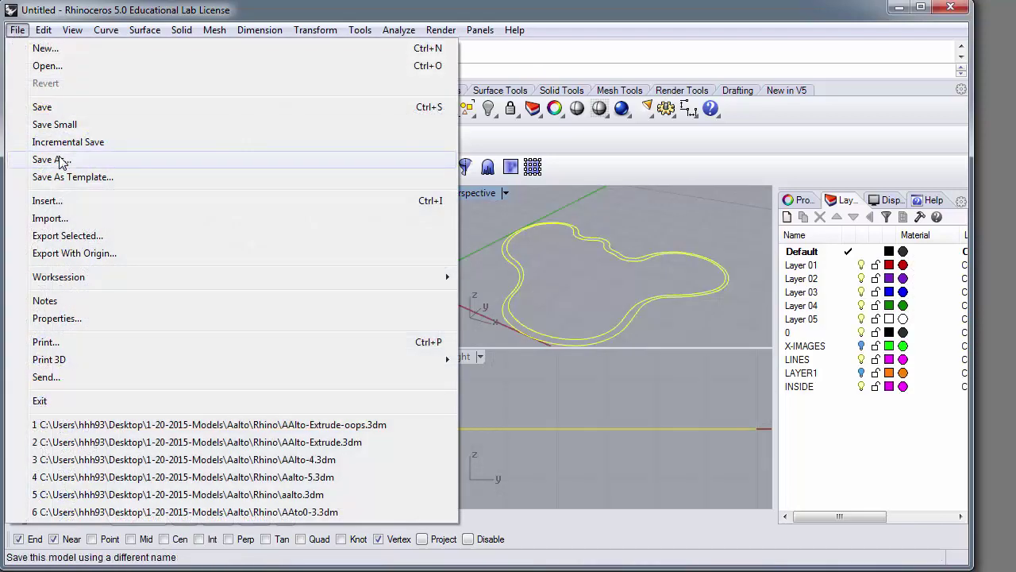
pyautogui.click(56, 159)
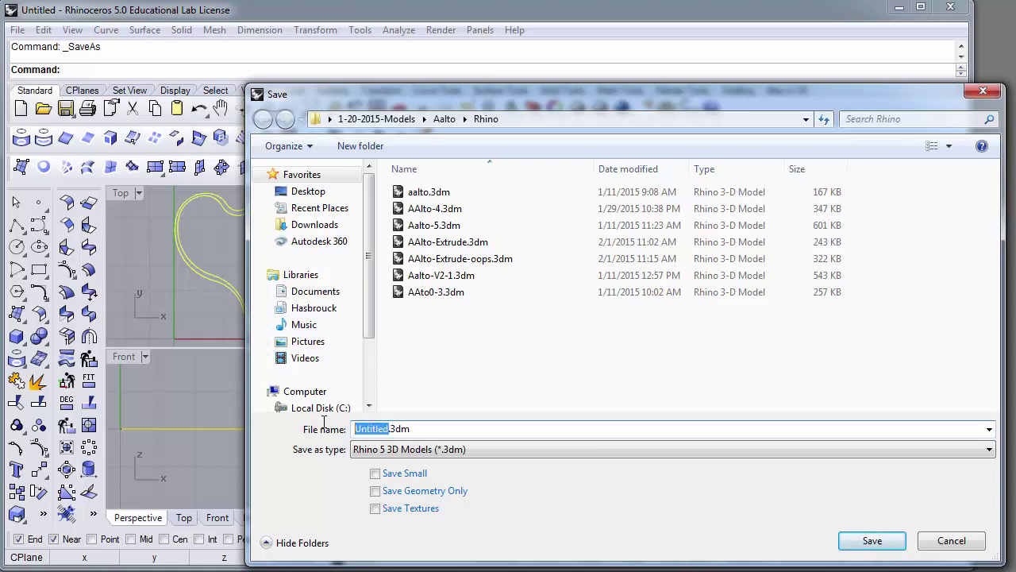
pyautogui.write('AAlto_')
pyautogui.write('EX@')
pyautogui.write('_V')
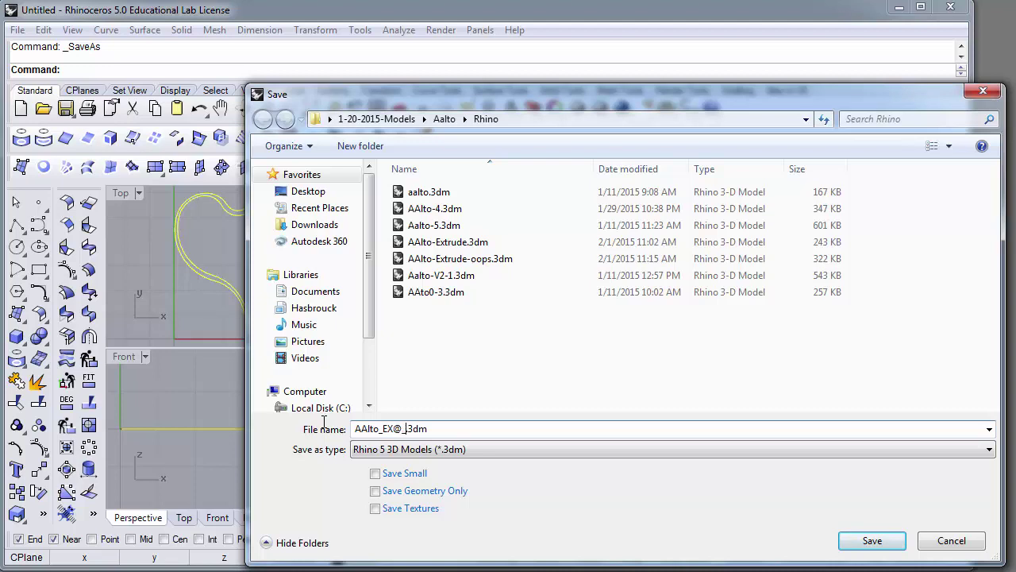
pyautogui.write('!')
pyautogui.press('BackSpace')
pyautogui.press('BackSpace')
pyautogui.press('BackSpace')
pyautogui.press('BackSpace')
pyautogui.write('2_V1')
pyautogui.press('Return')
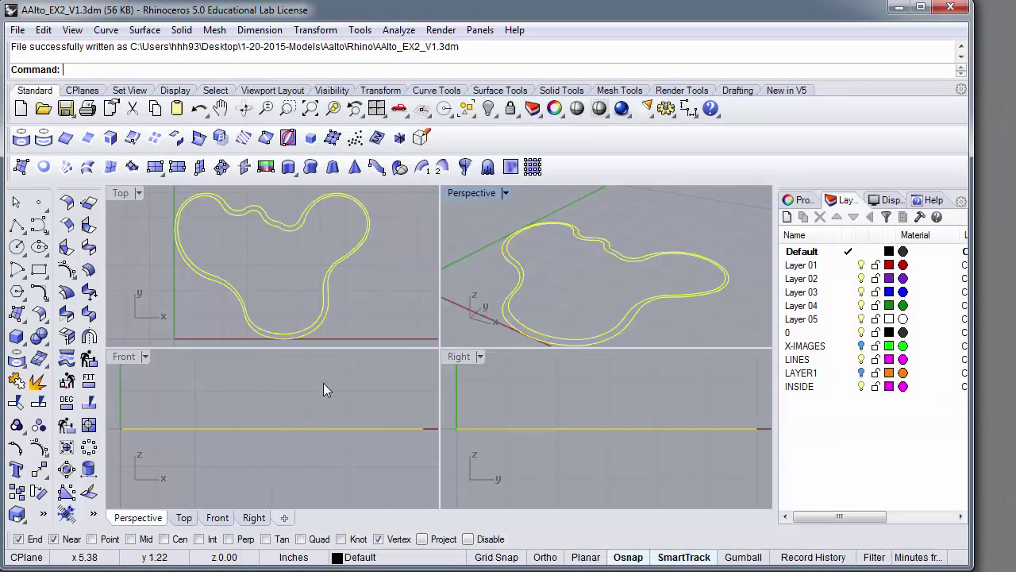
# Deselect the imported curves and delete the unneeded layers Layer 01 through Layer 05 and LAYER1
pyautogui.click(323, 383)
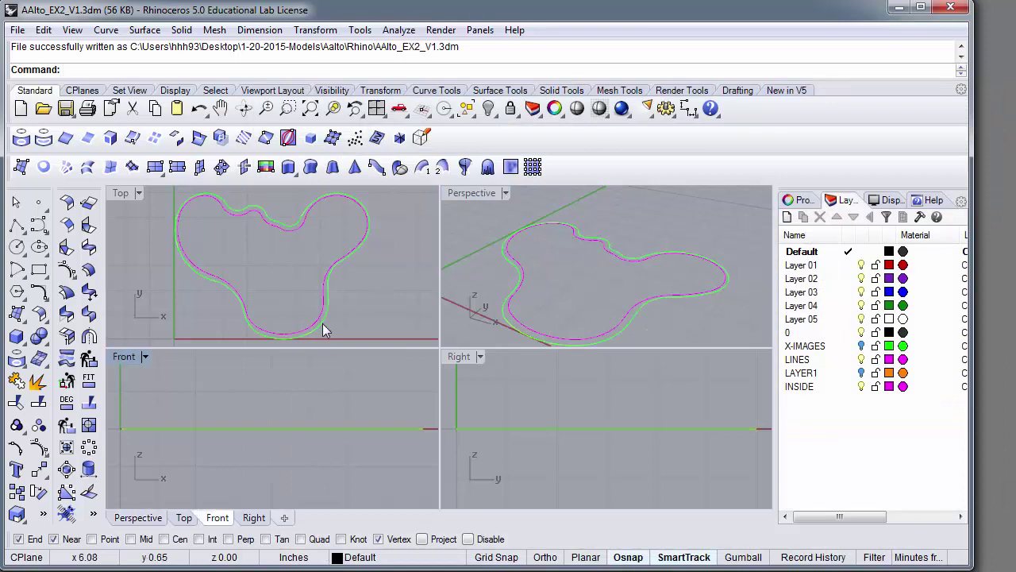
pyautogui.click(797, 267)
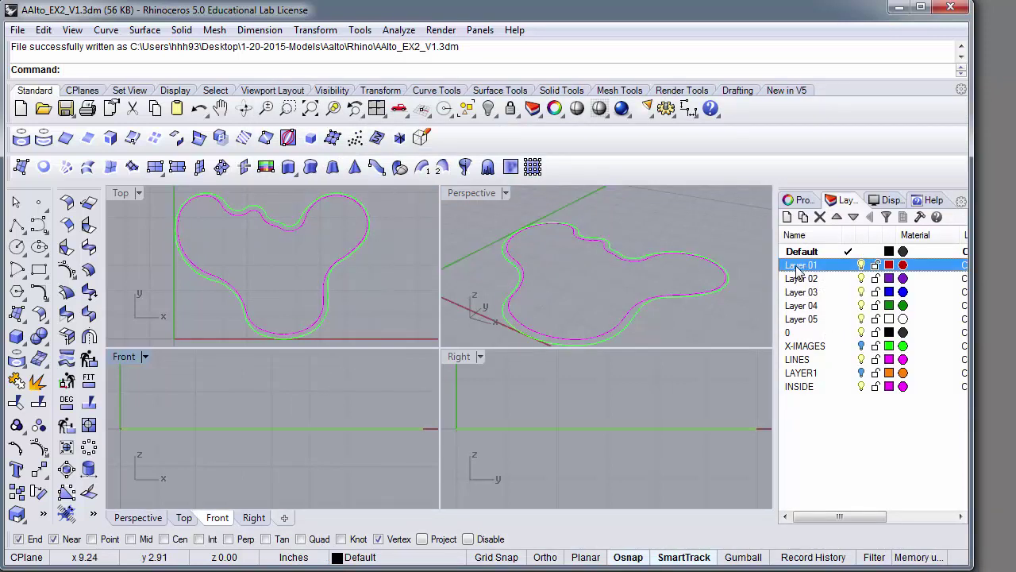
pyautogui.keyDown('shift'); pyautogui.click(803, 319); pyautogui.keyUp('shift')
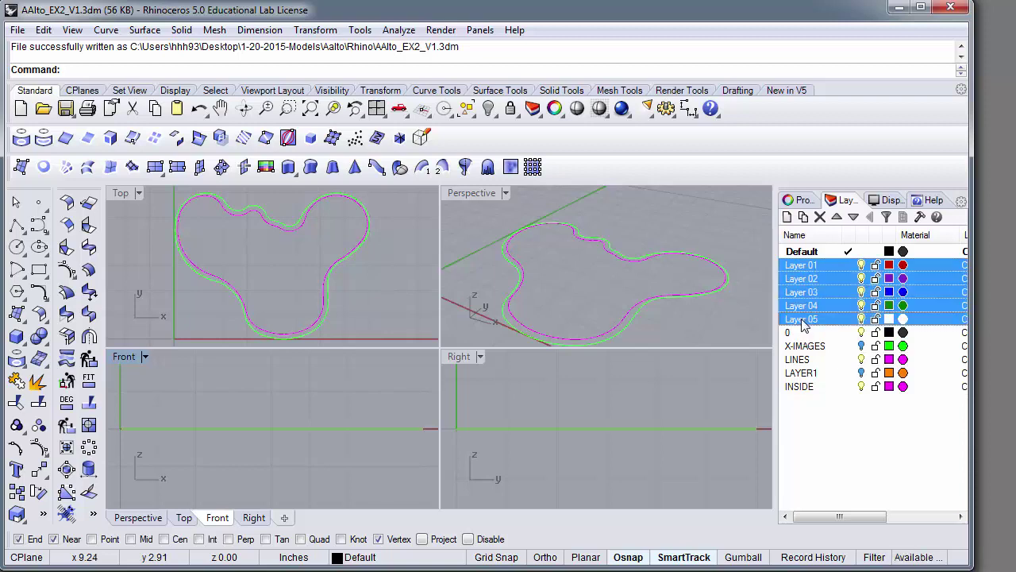
pyautogui.click(820, 216)
pyautogui.click(824, 364)
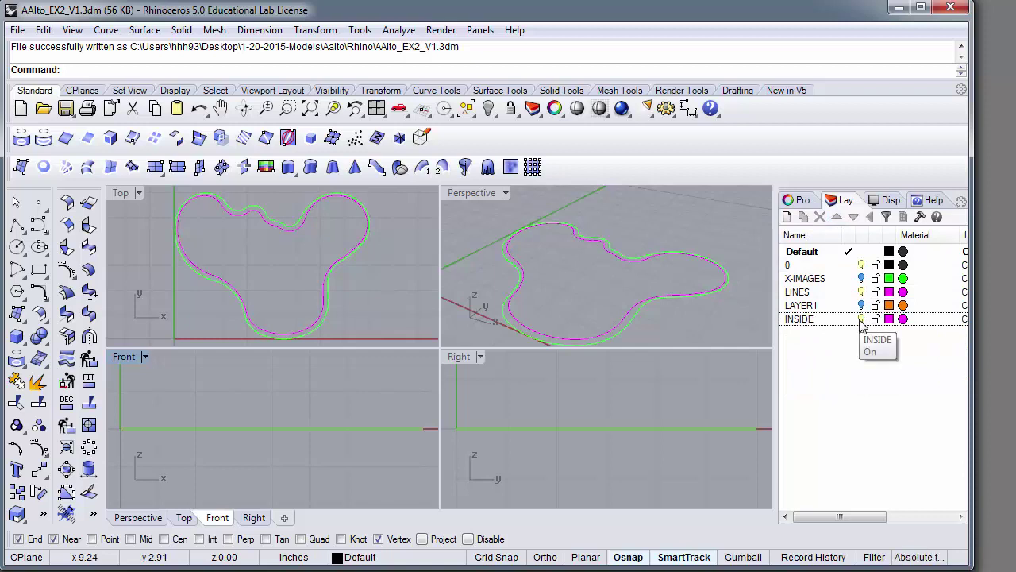
pyautogui.click(800, 310)
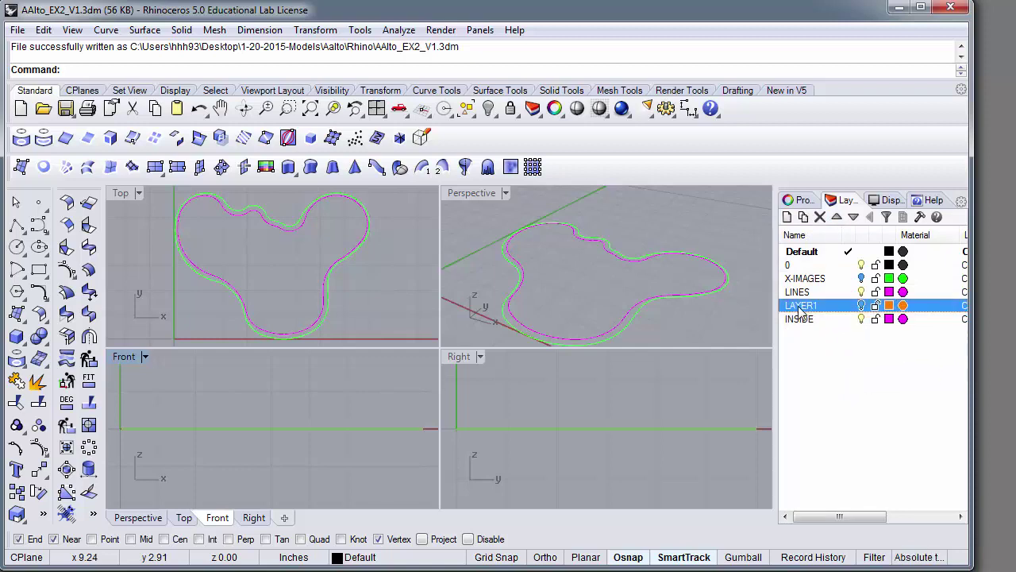
pyautogui.click(820, 216)
pyautogui.click(454, 325)
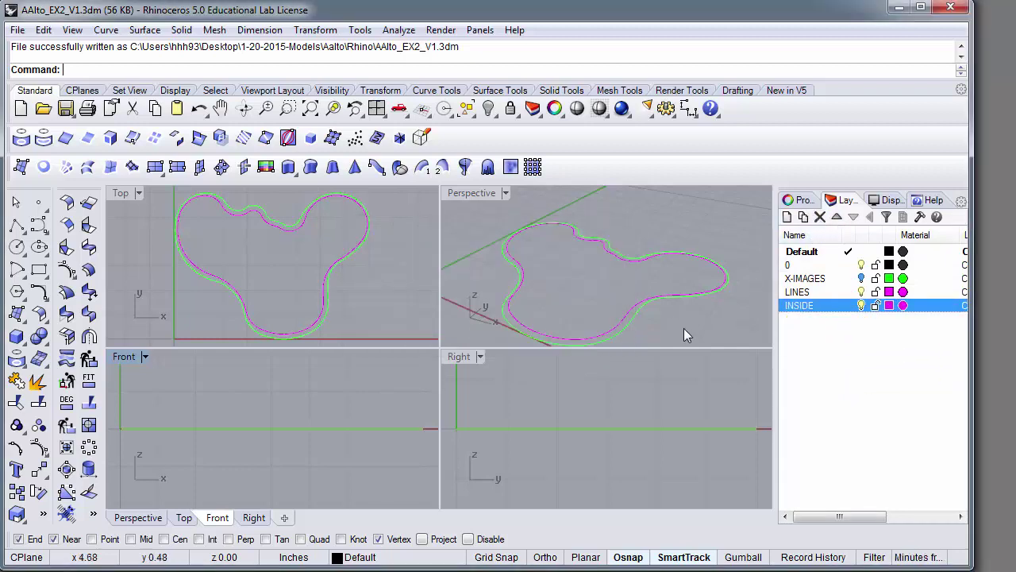
# Turn off the INSIDE layer and create a new layer named Outside_Surface
pyautogui.click(861, 307)
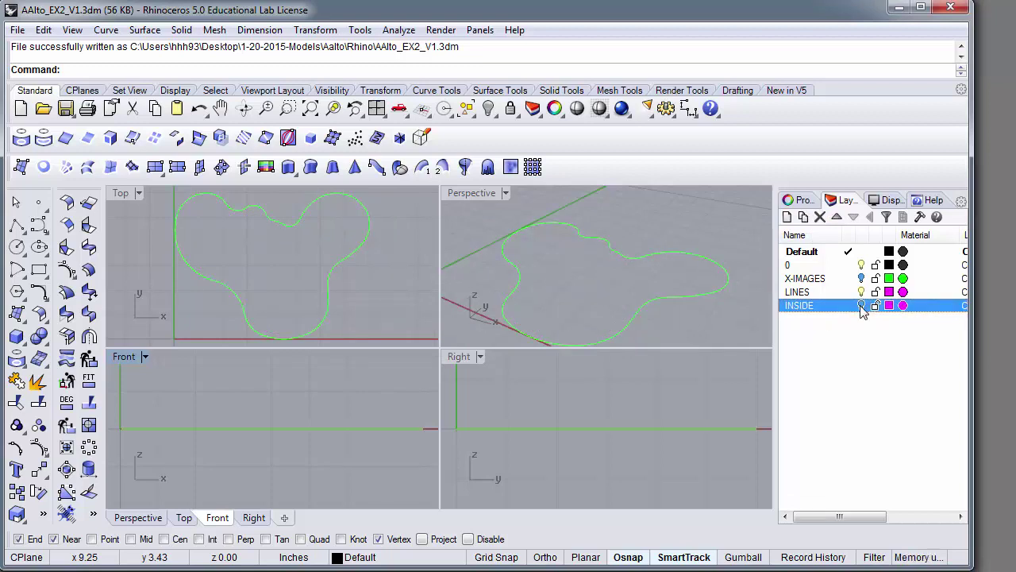
pyautogui.click(804, 317)
pyautogui.click(788, 217)
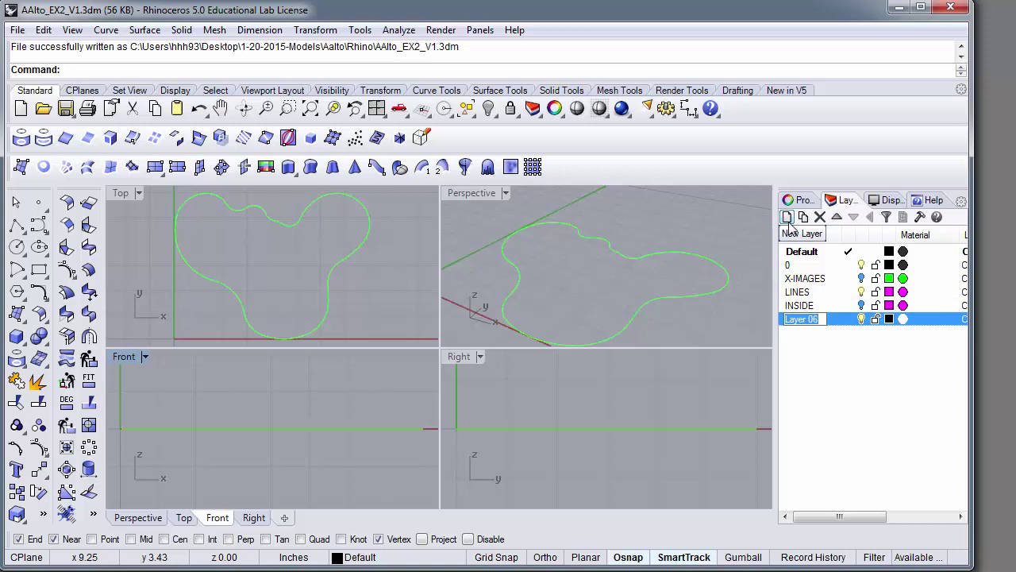
pyautogui.write('Outs')
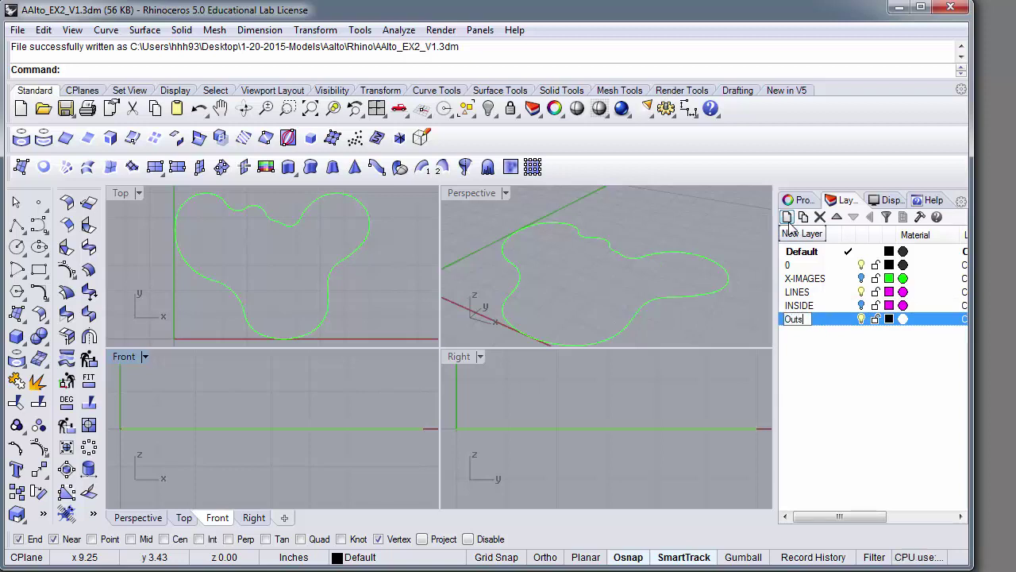
pyautogui.write('ide_Surface')
pyautogui.press('Return')
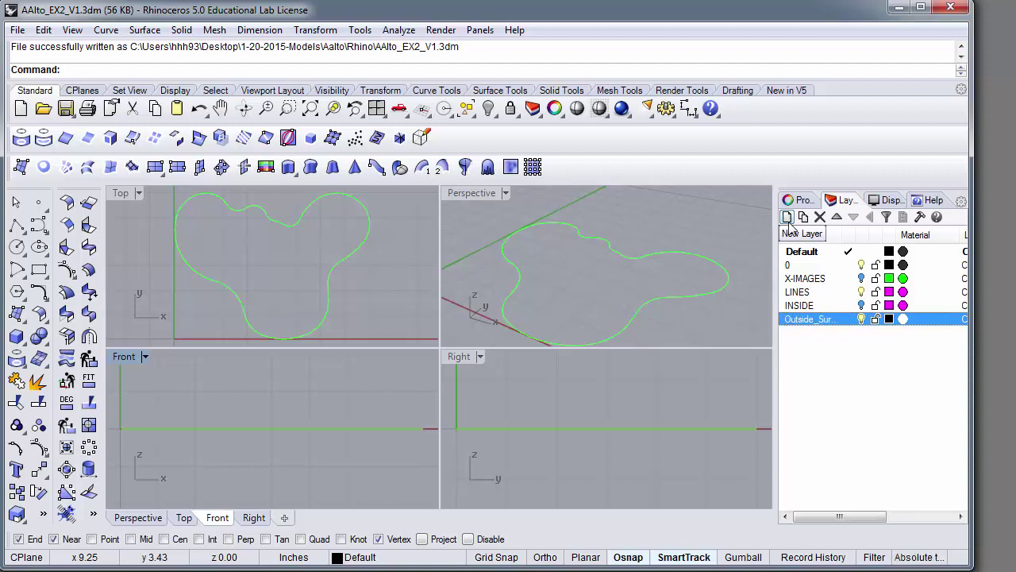
# Set the Outside_Surface layer's color to cyan and make it the current layer
pyautogui.click(889, 319)
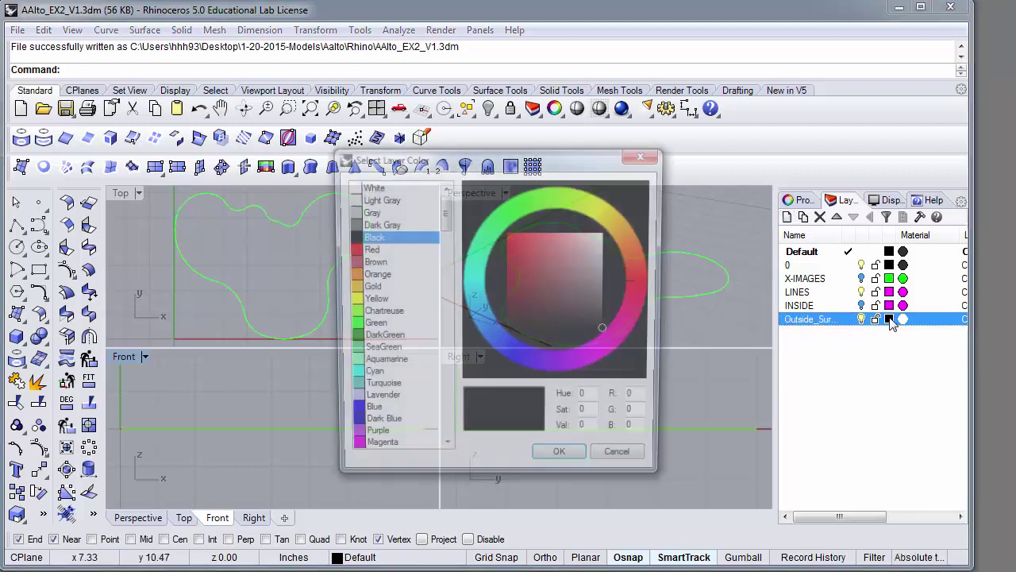
pyautogui.click(355, 377)
pyautogui.click(558, 463)
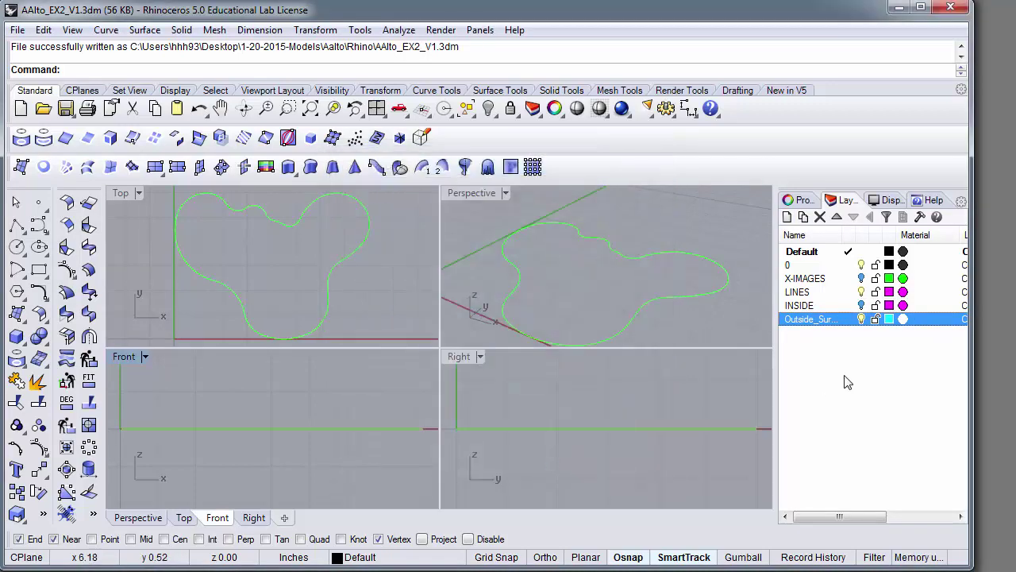
pyautogui.click(848, 318)
# Extrude the outer vase outline with ExtrudeCrvTapered at distance 6.125, draft angle -2.5, smooth corners and no solid, and save the file
pyautogui.write('ExtrudeCrvTapered')
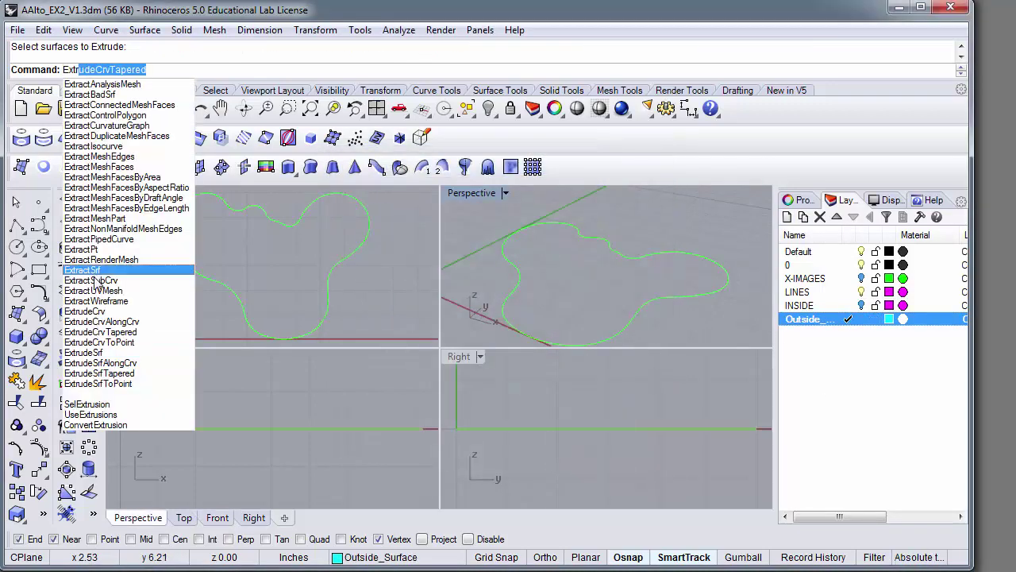
pyautogui.click(115, 331)
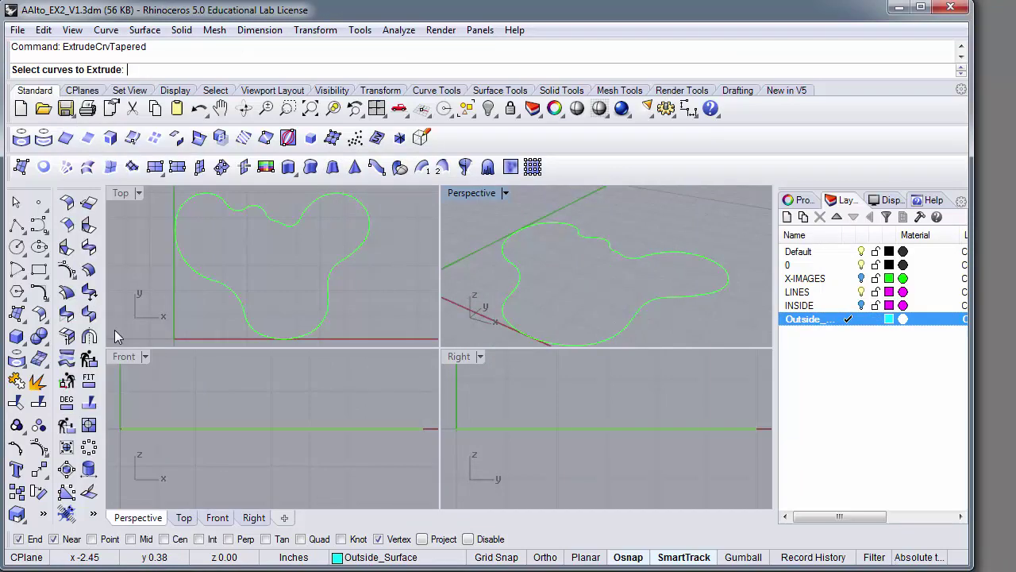
pyautogui.click(521, 280)
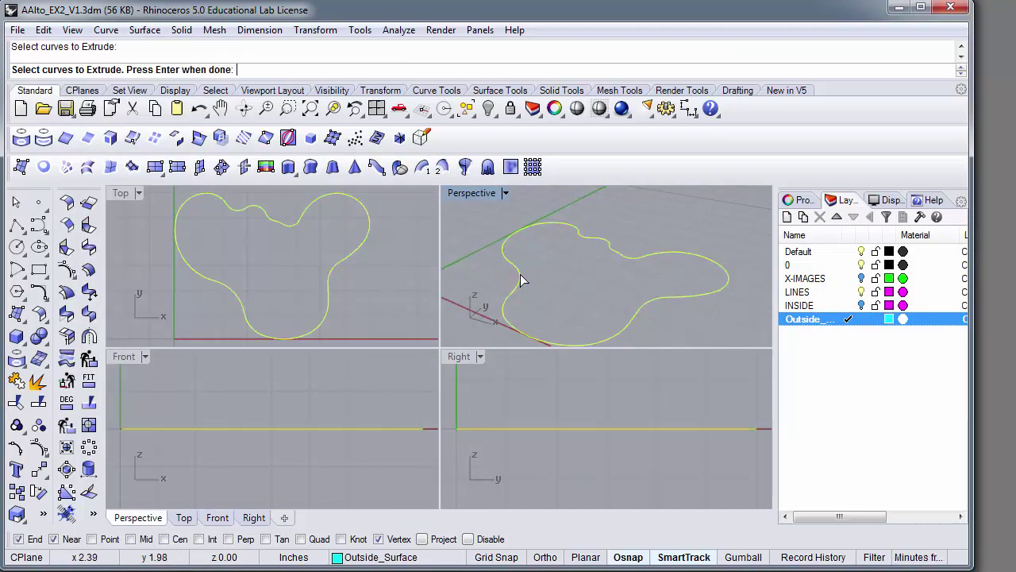
pyautogui.press('Return')
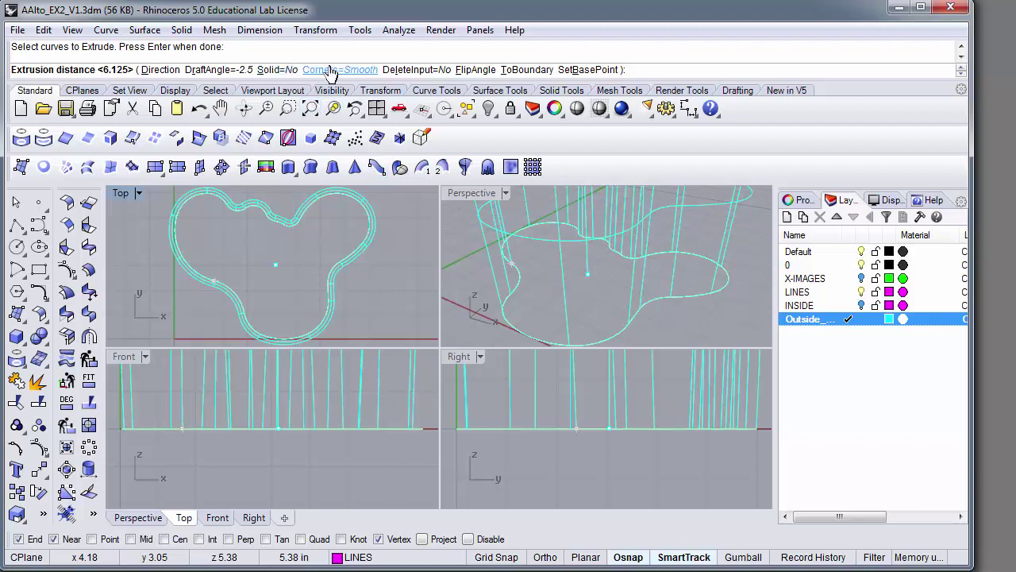
pyautogui.click(361, 70)
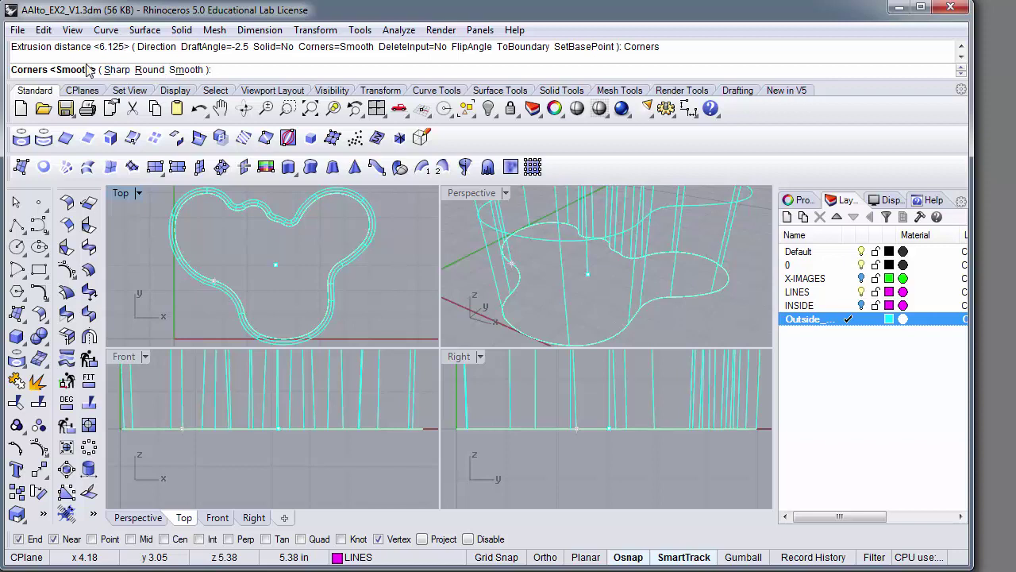
pyautogui.click(187, 70)
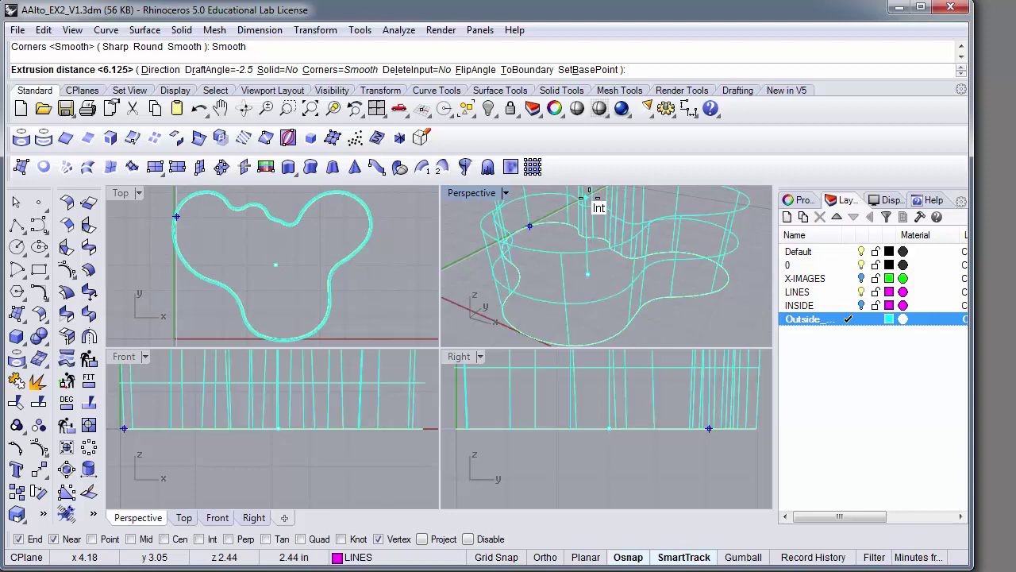
pyautogui.click(589, 195)
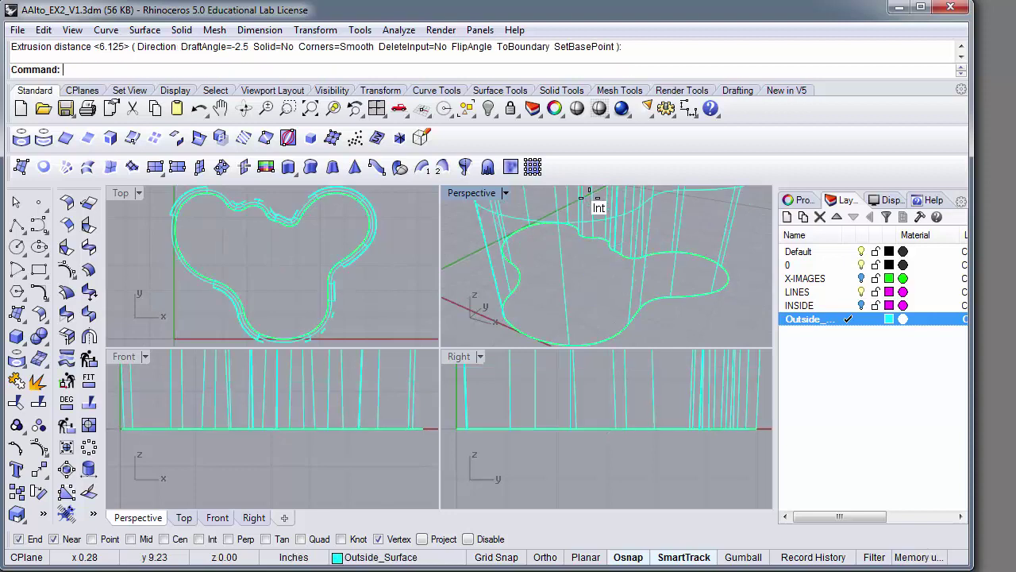
pyautogui.click(19, 29)
pyautogui.click(38, 106)
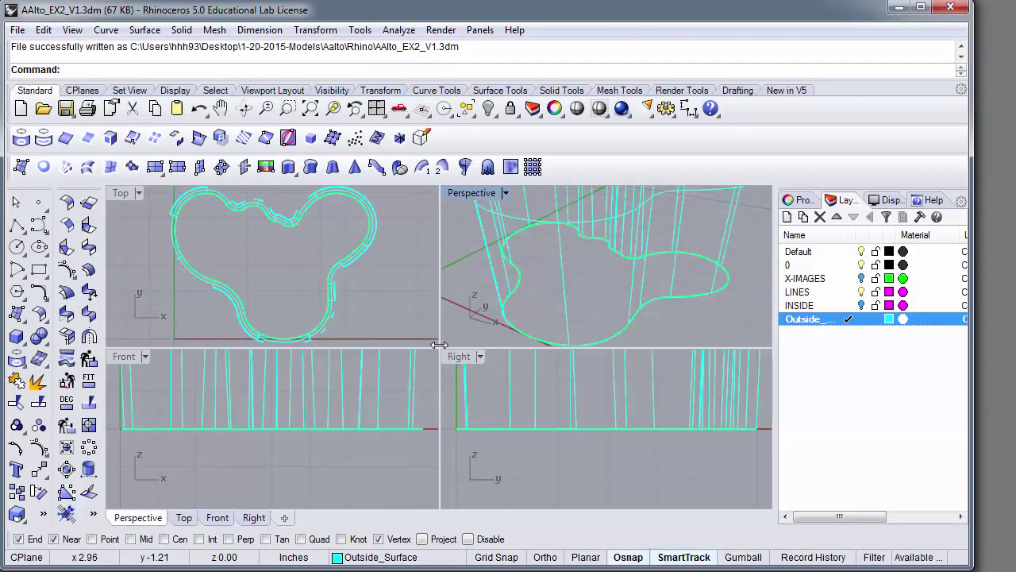
# Maximize the Perspective viewport with the whole extruded vase in view and save the file again
pyautogui.click(144, 92)
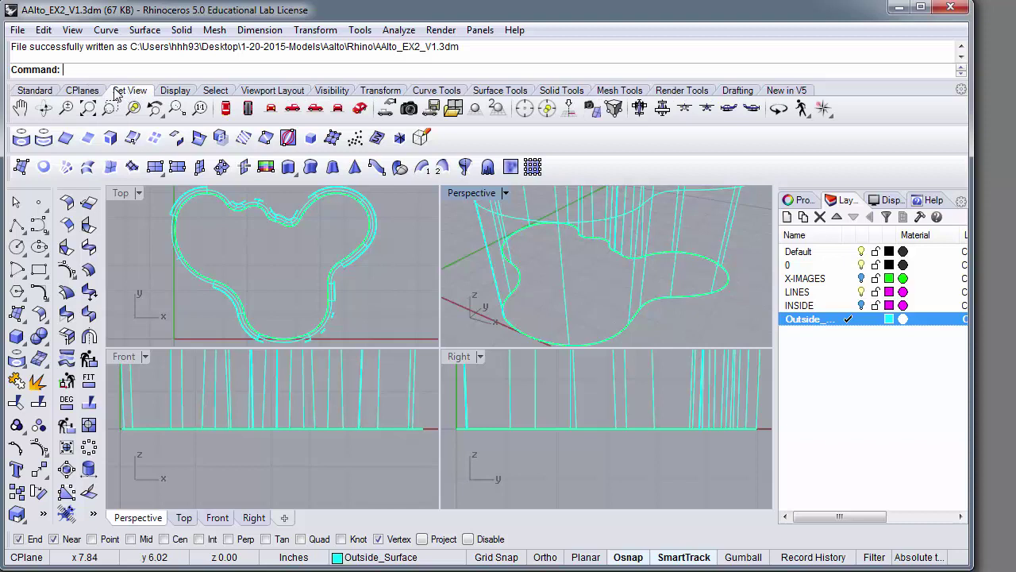
pyautogui.click(259, 92)
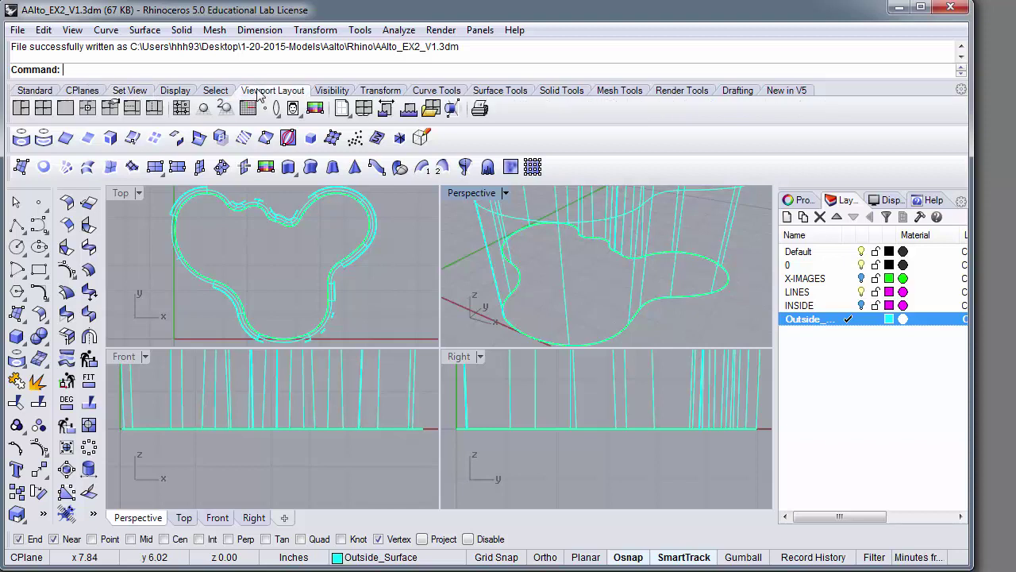
pyautogui.click(66, 109)
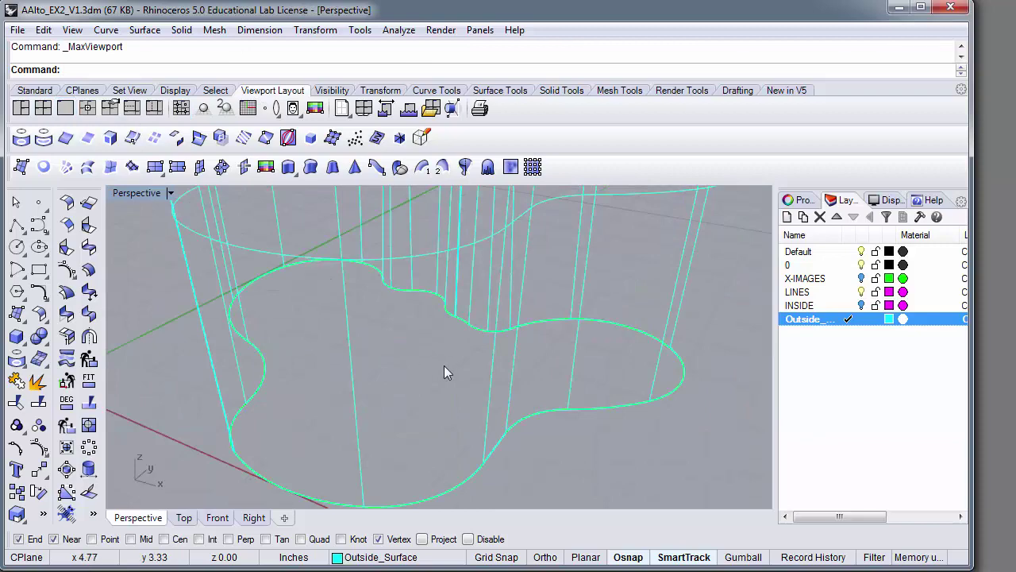
pyautogui.scroll(-3, 444, 365)
pyautogui.scroll(-5, 444, 365)
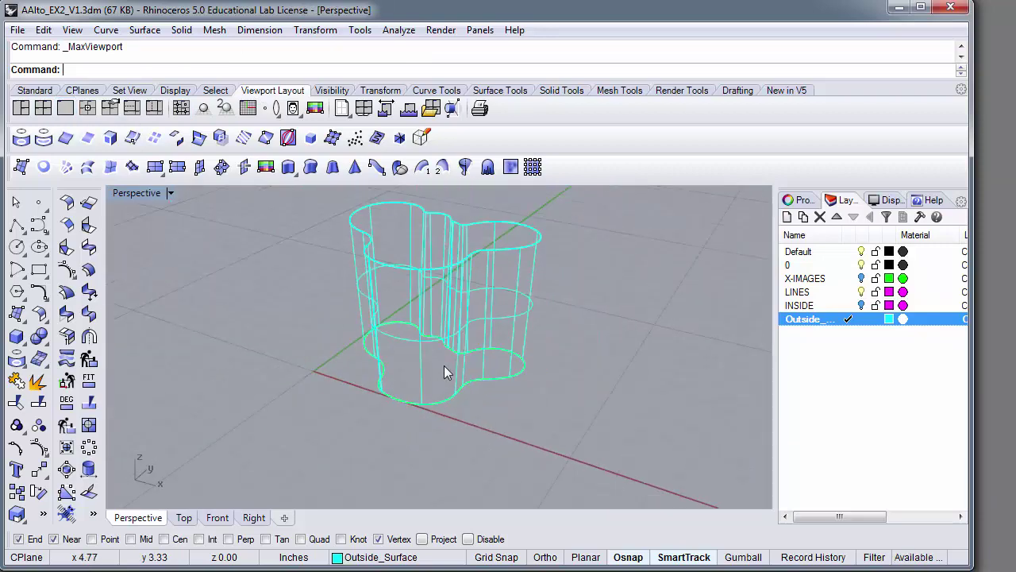
pyautogui.click(16, 30)
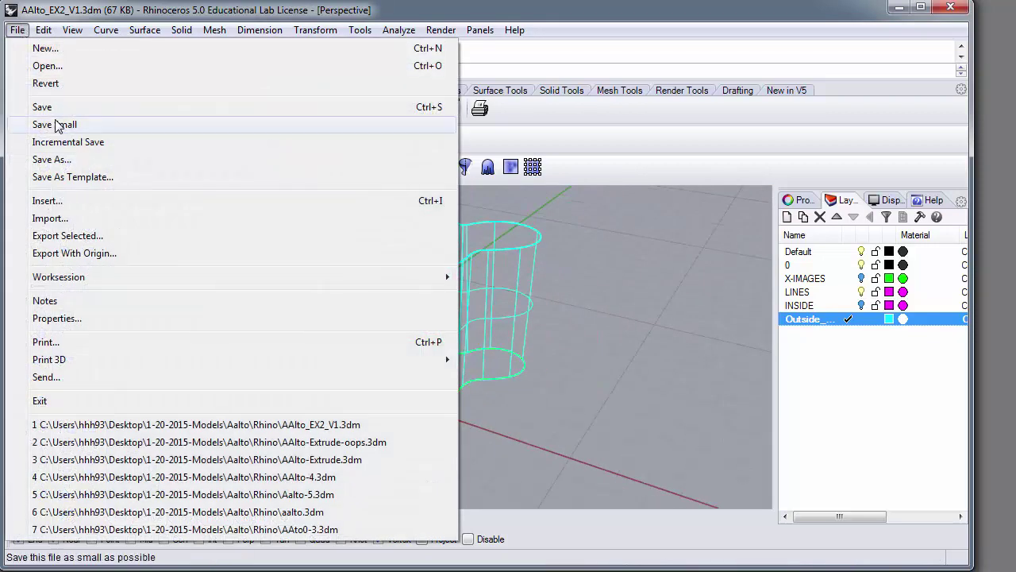
pyautogui.click(56, 109)
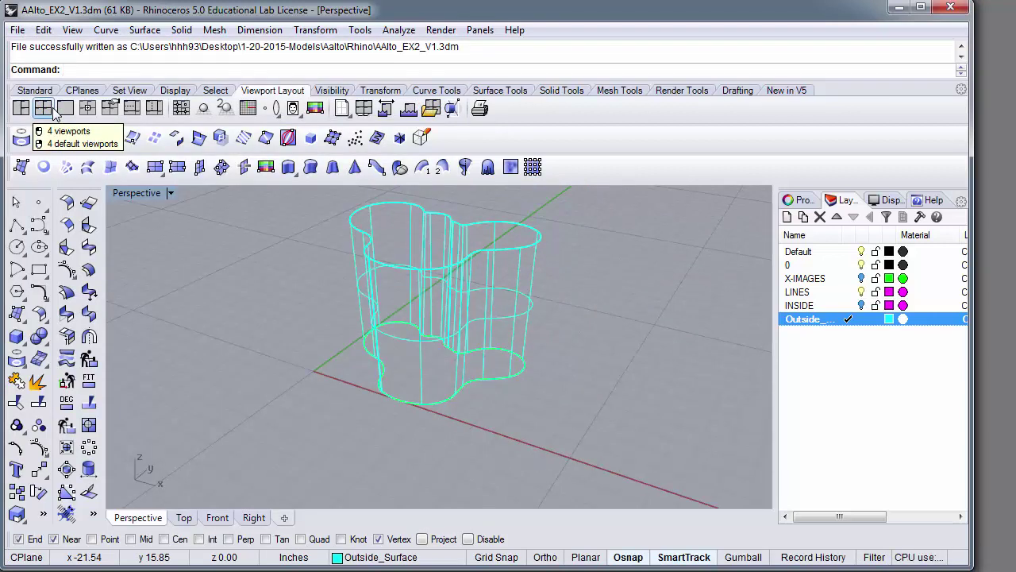
# Select the vase's base outline curve and check its layer and display color in the object properties
pyautogui.scroll(5, 406, 367)
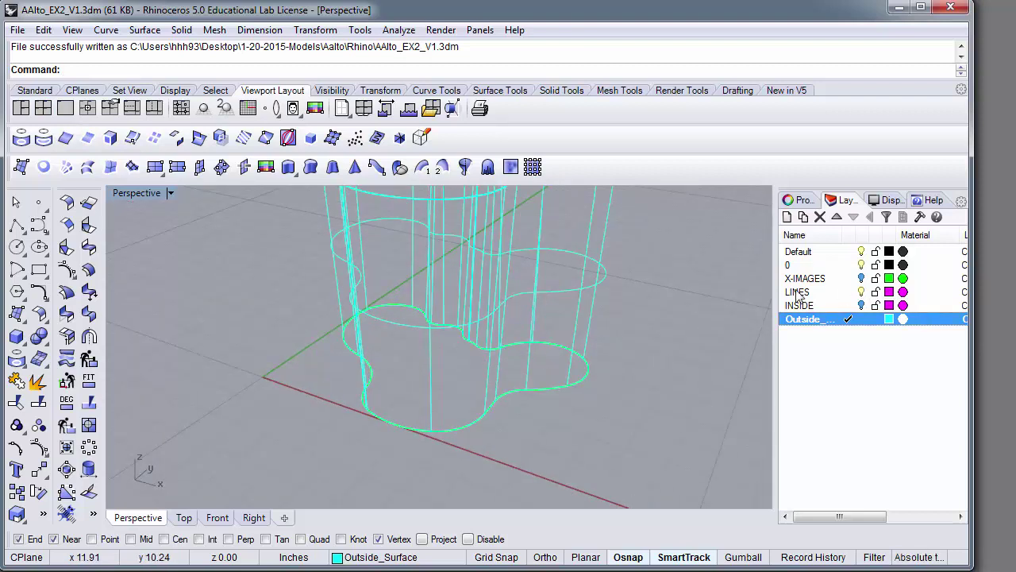
pyautogui.scroll(3, 523, 396)
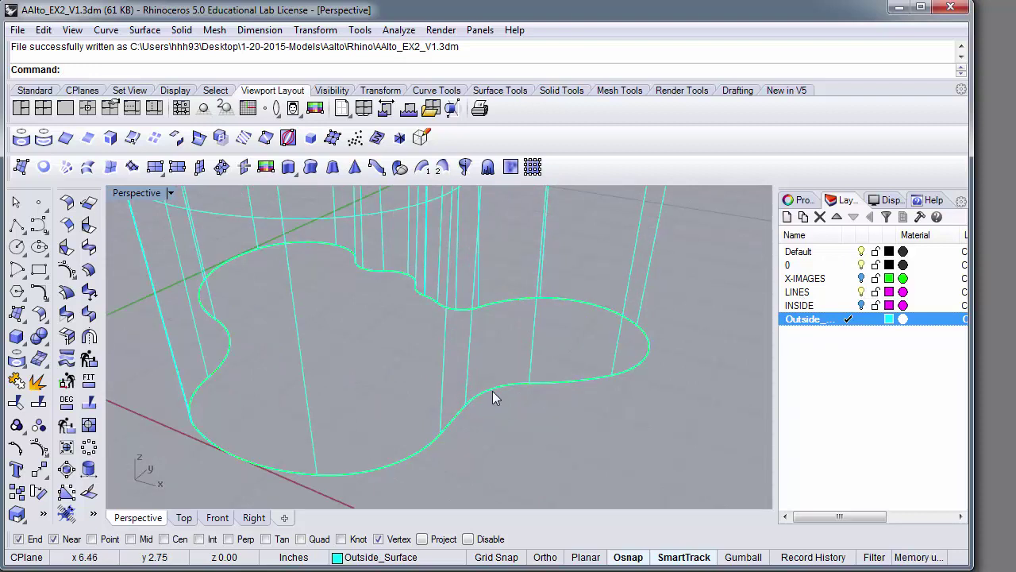
pyautogui.click(493, 390)
pyautogui.click(538, 433)
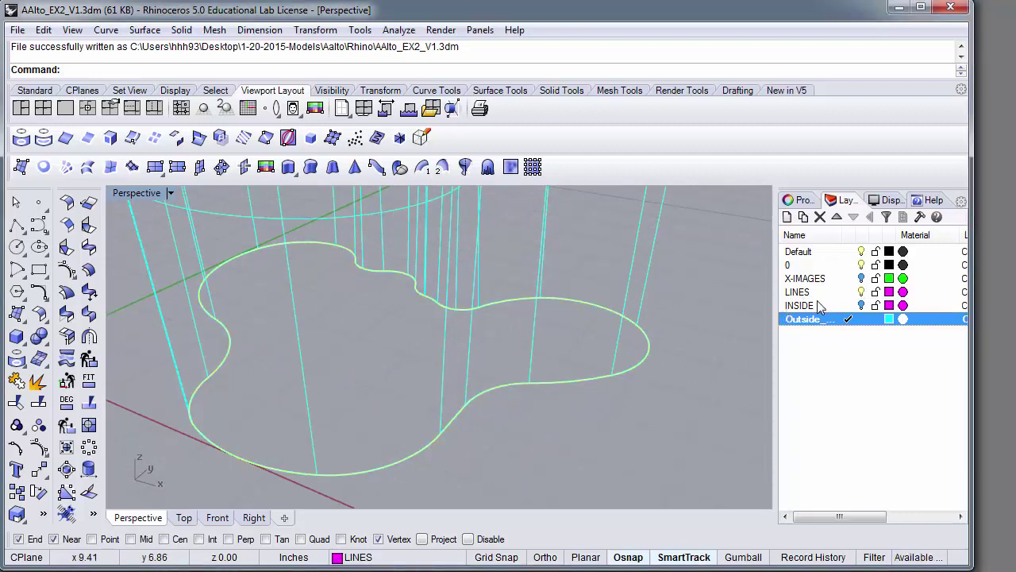
pyautogui.click(797, 201)
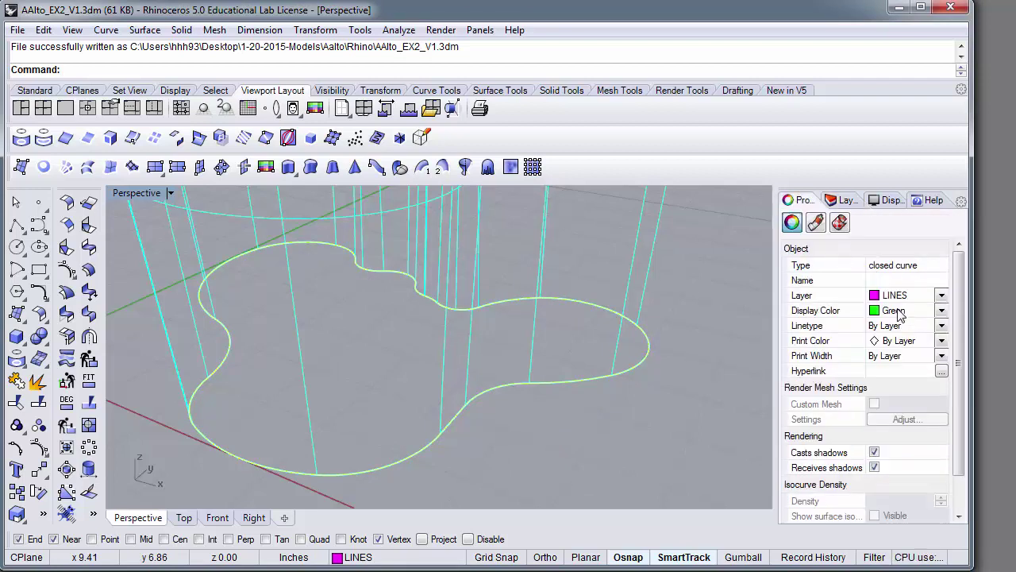
# Rename the LINES layer to Outside_Lines
pyautogui.click(832, 202)
pyautogui.click(804, 292)
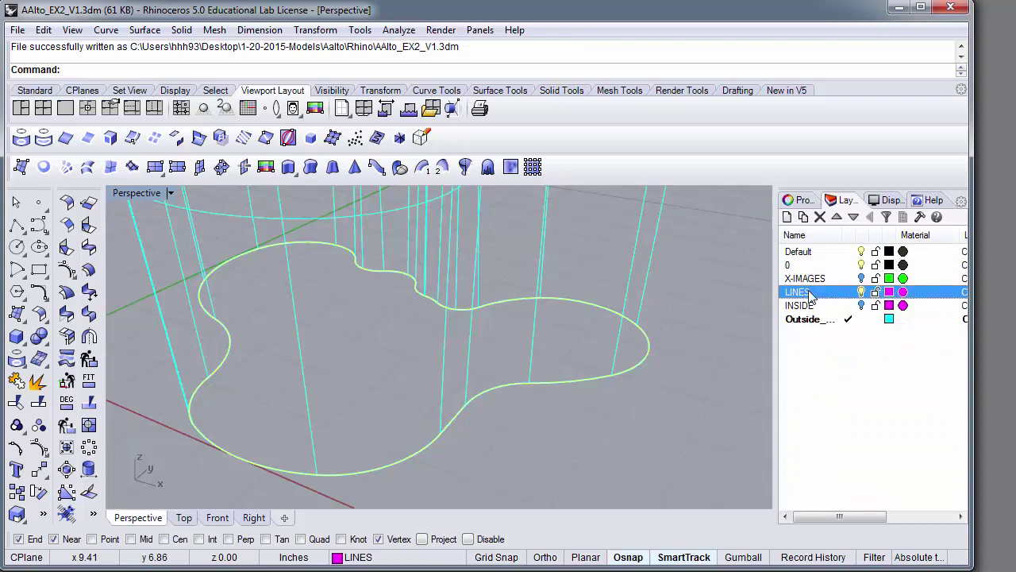
pyautogui.click(805, 294)
pyautogui.write('Outside')
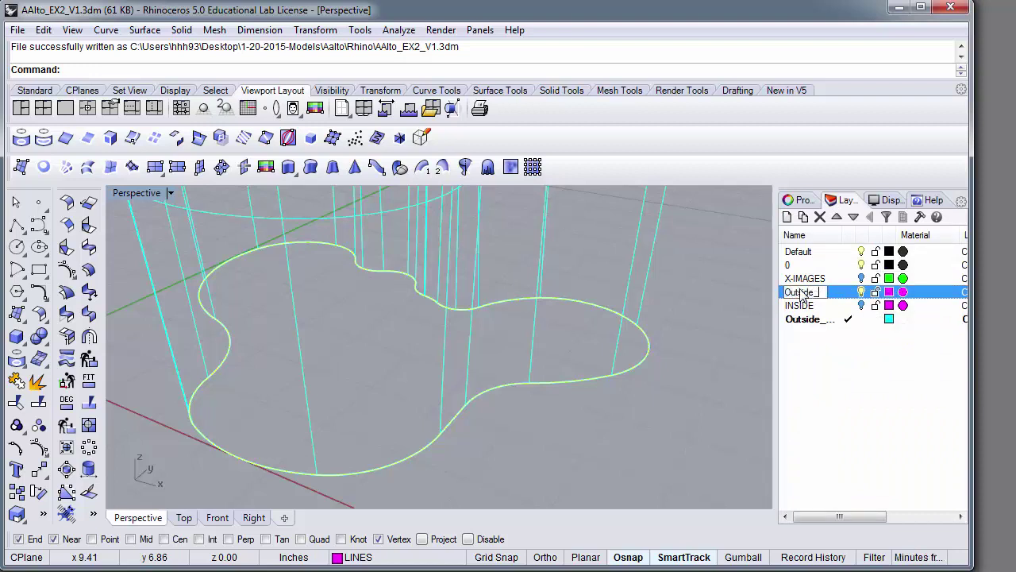
pyautogui.write('_Lines')
pyautogui.press('Return')
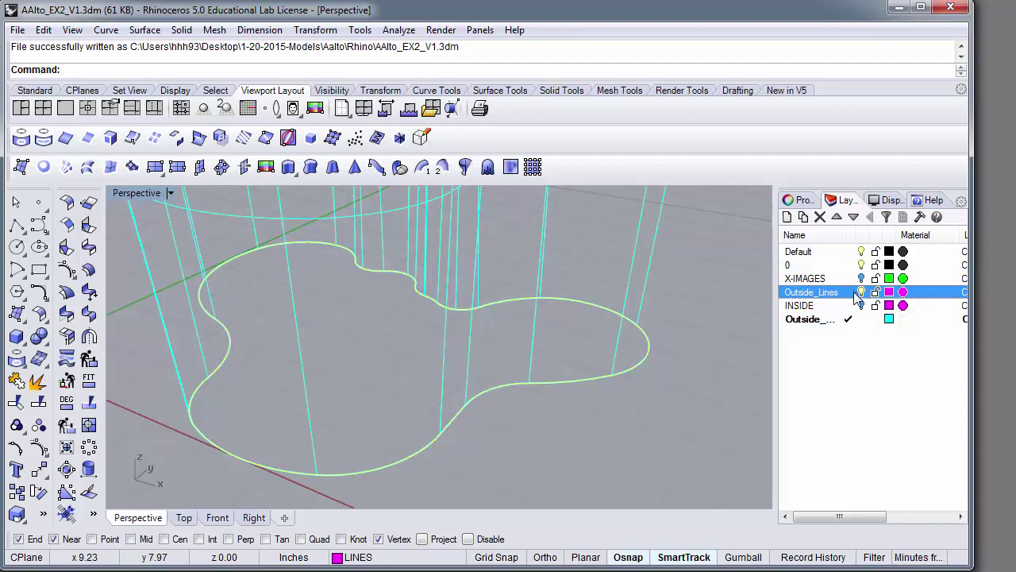
# Create a planar surface from the selected base outline curve, save the file and clear the selection
pyautogui.click(44, 168)
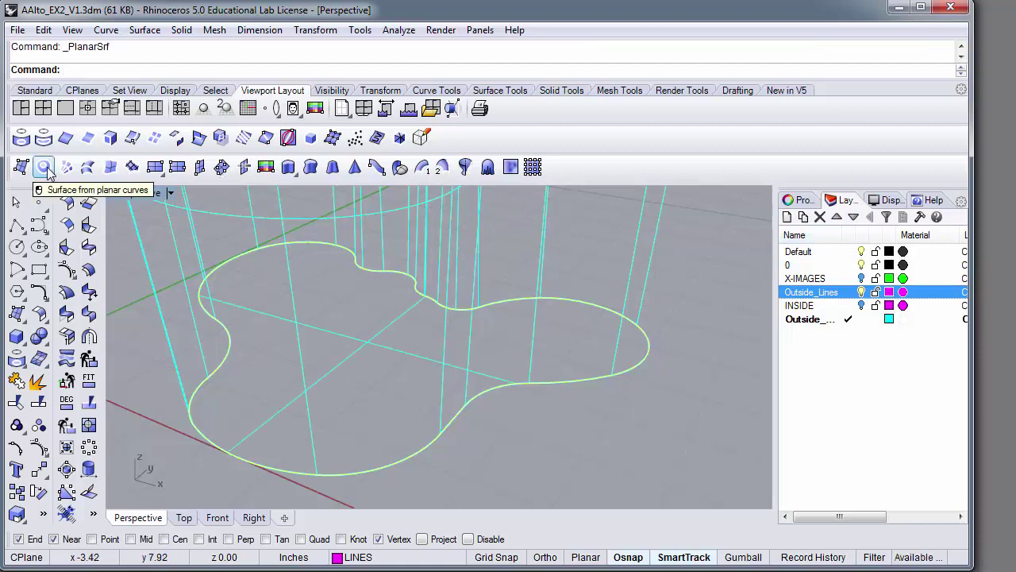
pyautogui.click(17, 30)
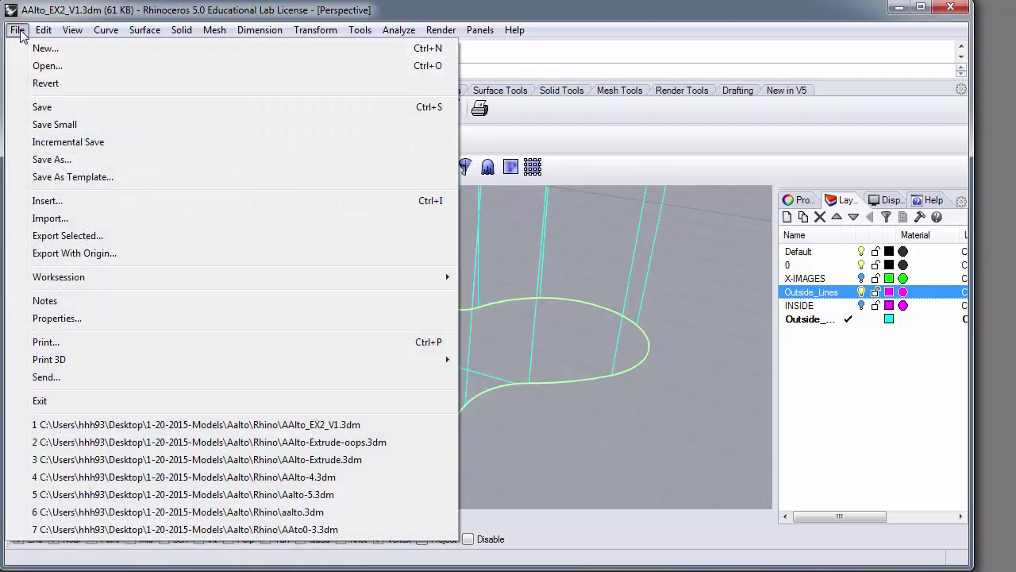
pyautogui.click(42, 108)
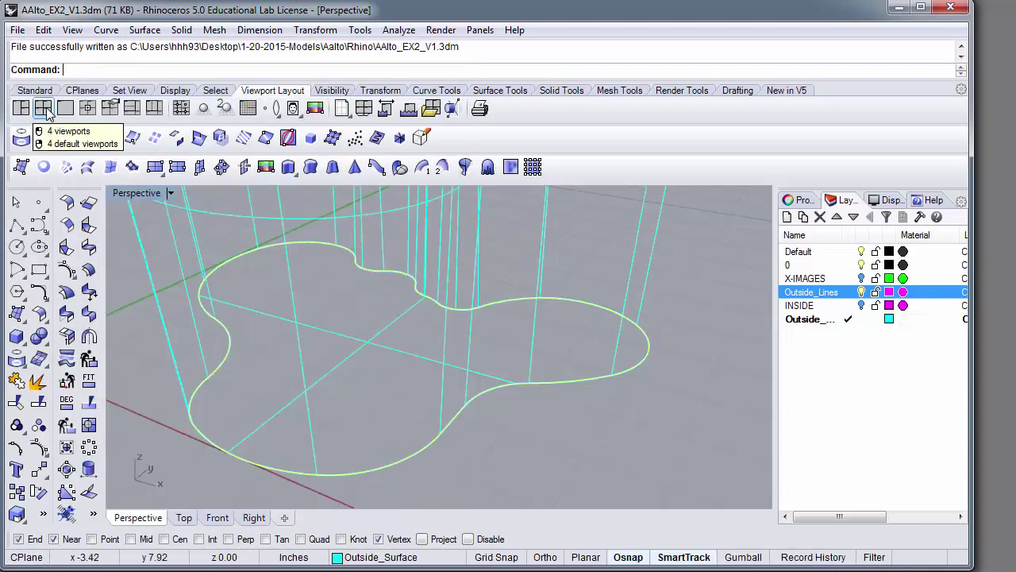
pyautogui.click(266, 287)
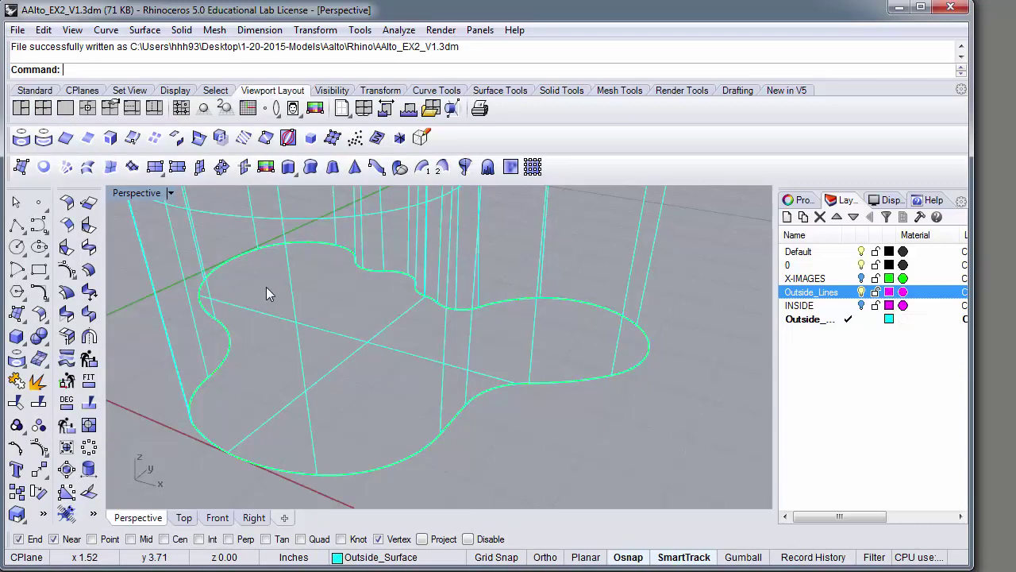
# Try filleting the vase wall and base surfaces with FilletSrf at radius 0.13, and undo the fillet
pyautogui.write('Fillet')
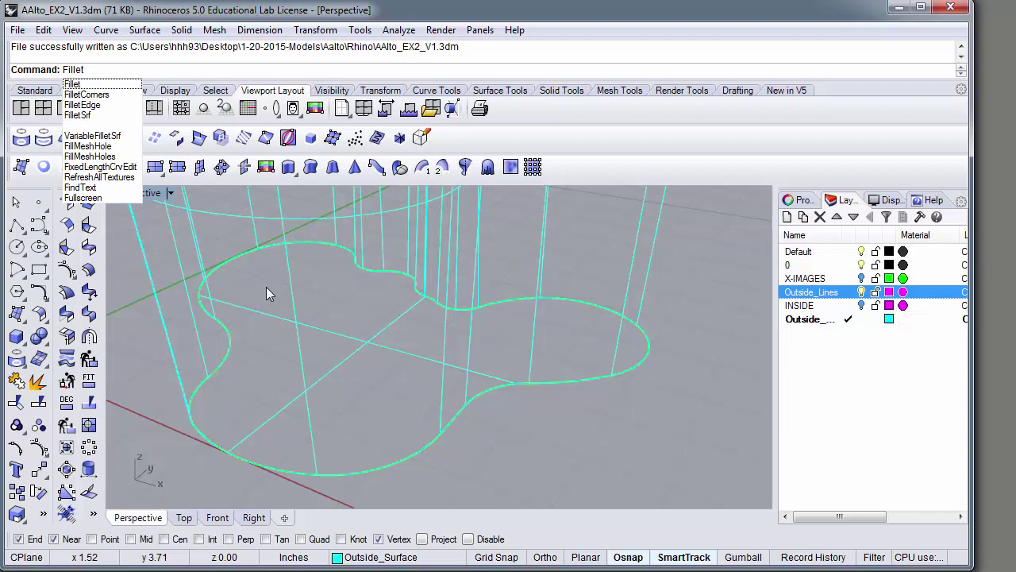
pyautogui.click(77, 115)
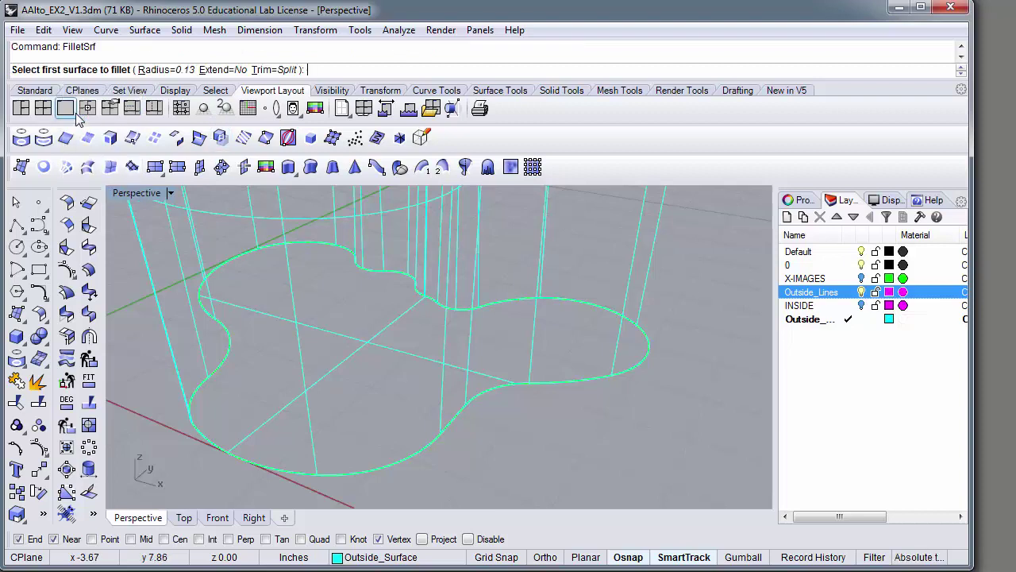
pyautogui.click(198, 332)
pyautogui.click(247, 308)
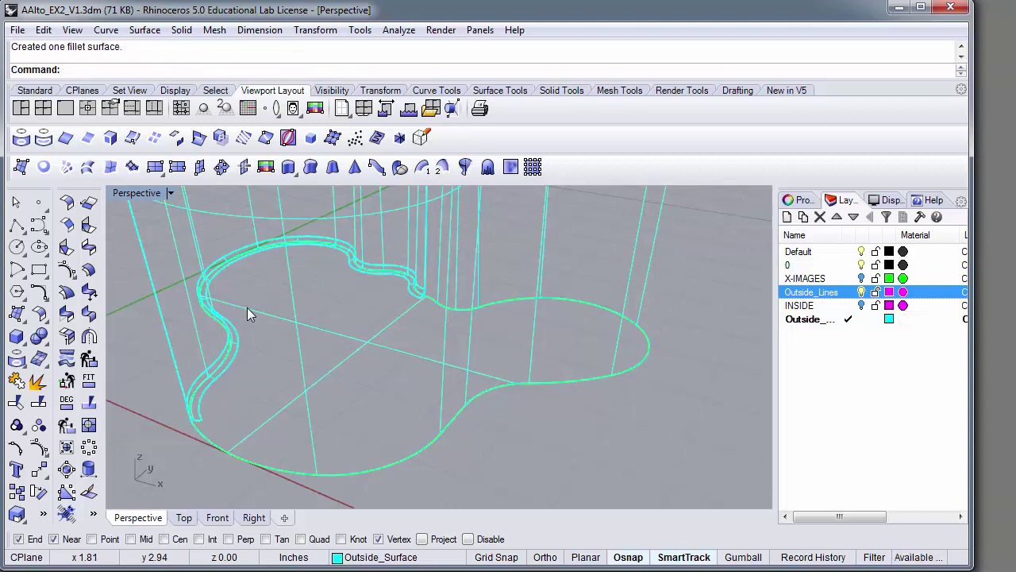
pyautogui.hotkey('ctrl', 'z')
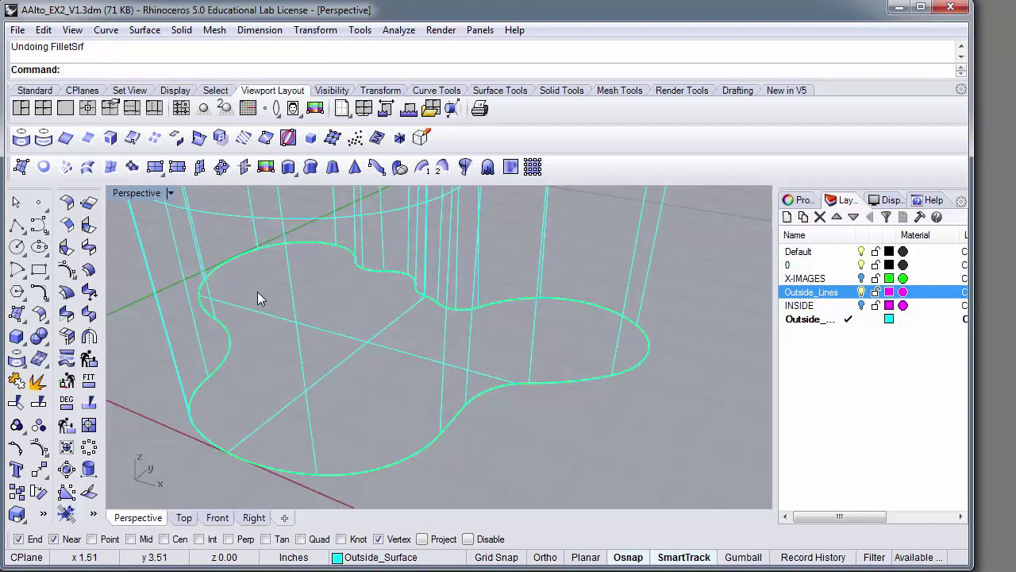
# Fillet the first wall surface with the planar base using FilletSrf at radius 0.25, Extend=No and Trim=Split
pyautogui.press('Up')
pyautogui.write('let')
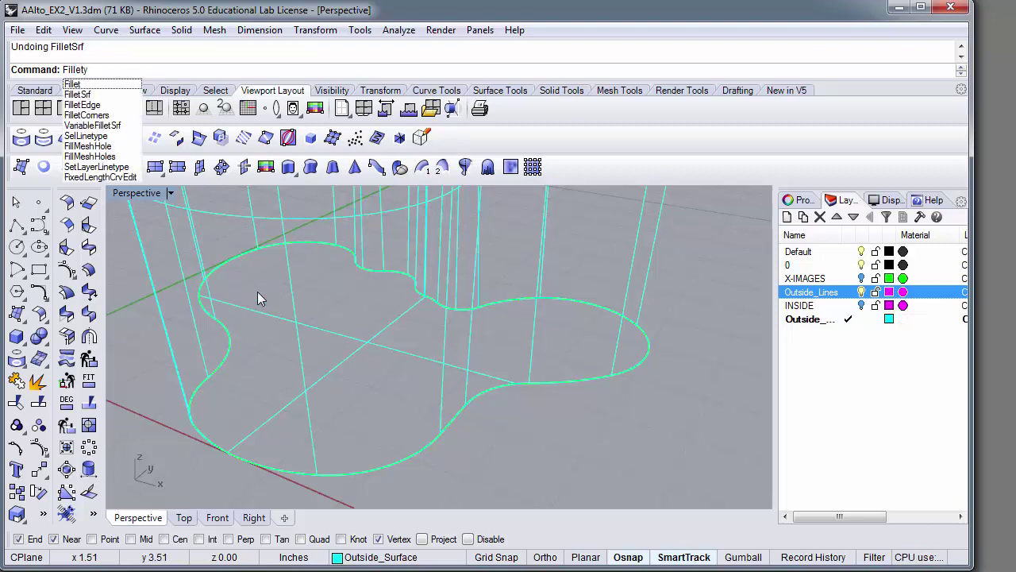
pyautogui.press('Down')
pyautogui.press('Return')
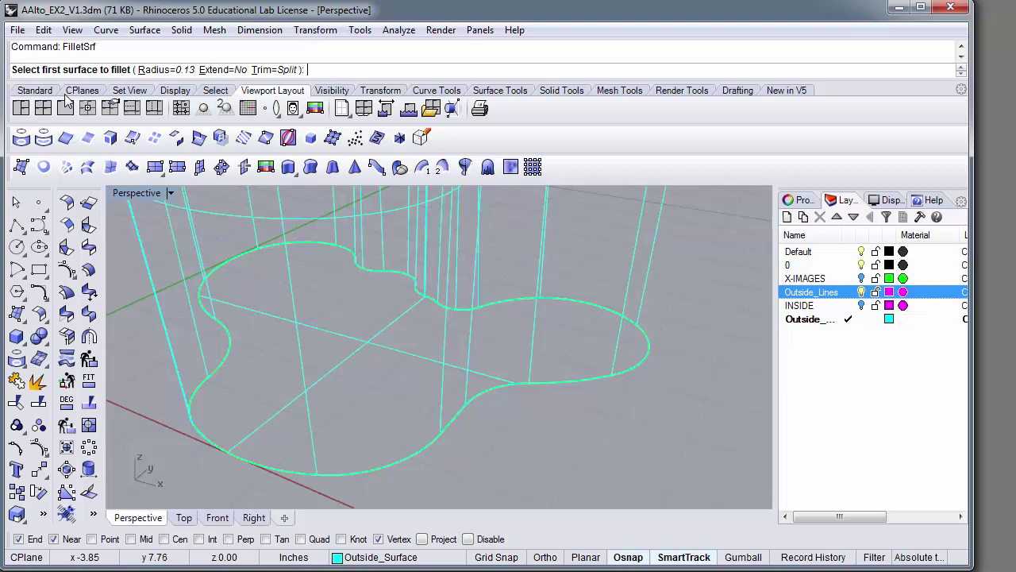
pyautogui.click(156, 71)
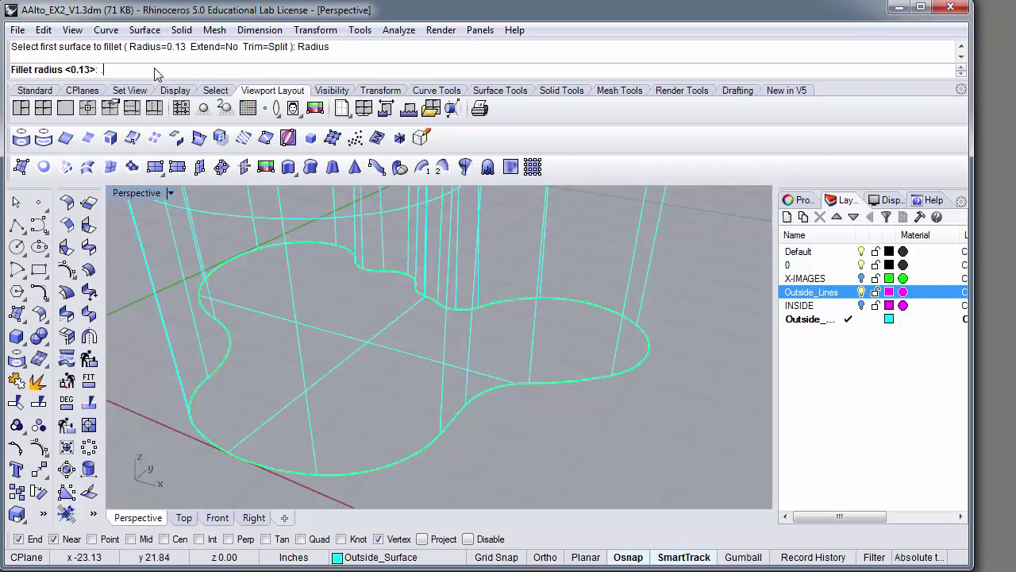
pyautogui.write('.25')
pyautogui.press('Return')
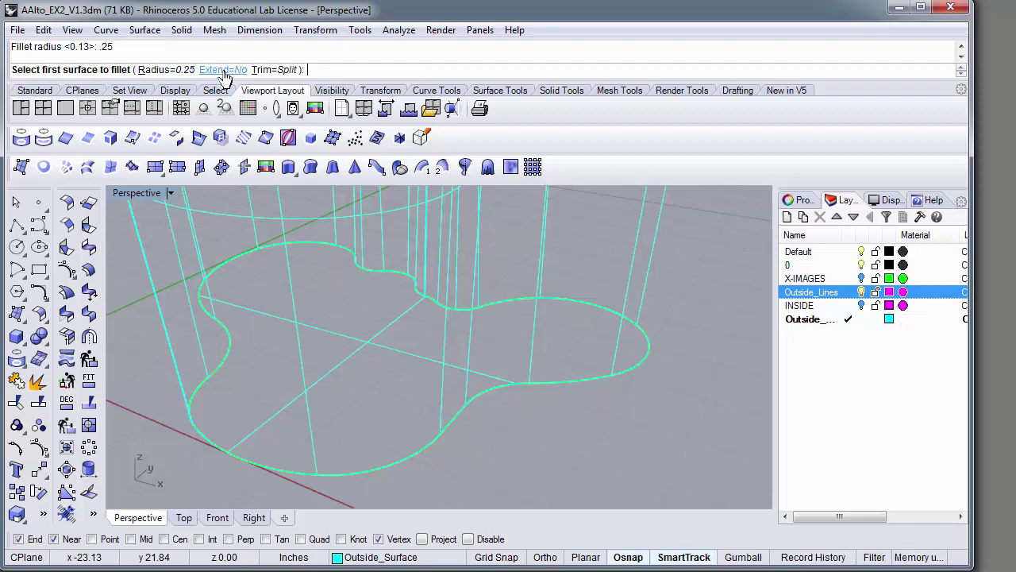
pyautogui.click(230, 304)
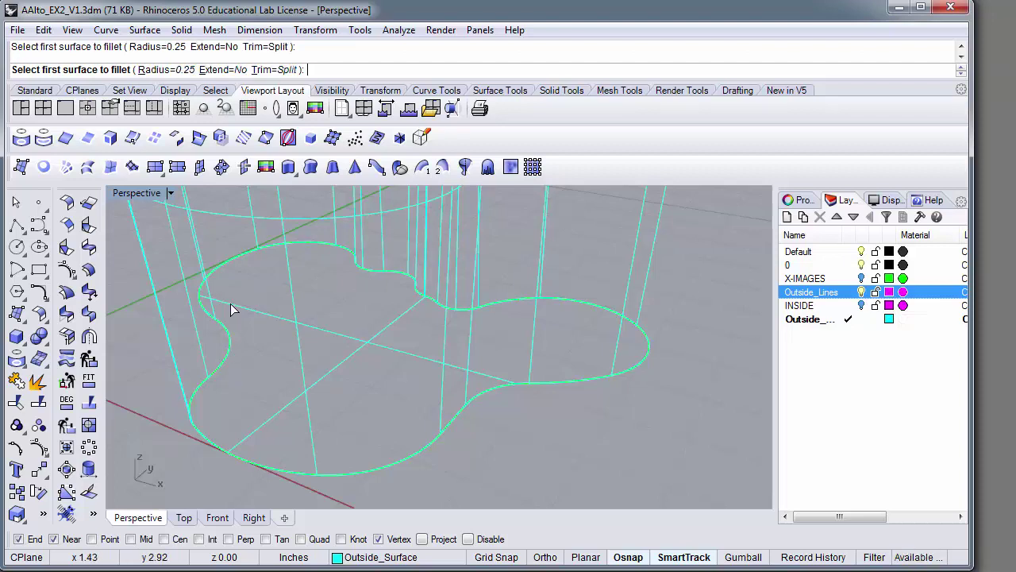
pyautogui.click(200, 251)
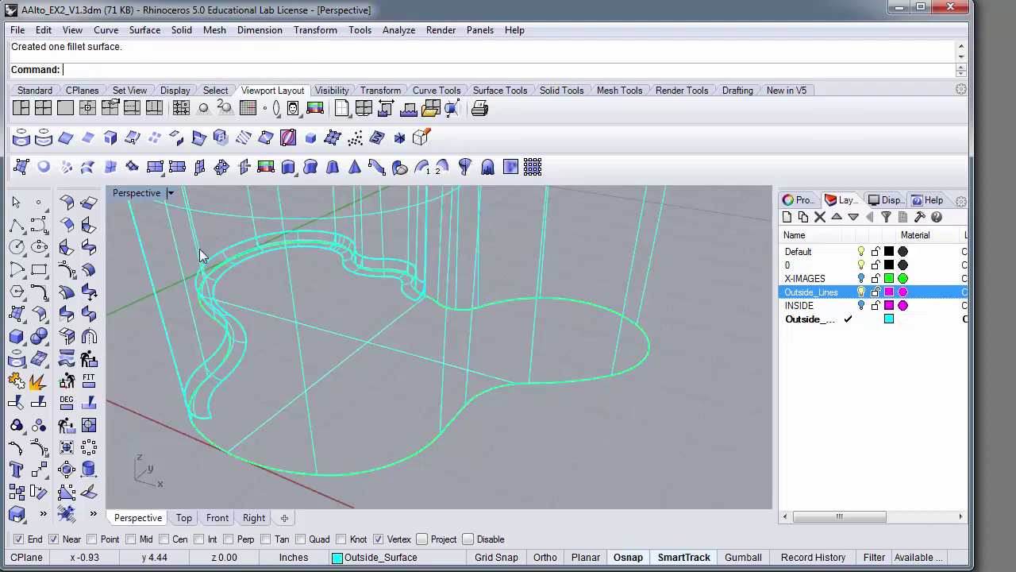
# Fillet the remaining section between the wall and the base with the same 0.25 radius and save the file
pyautogui.press('Return')
pyautogui.click(409, 310)
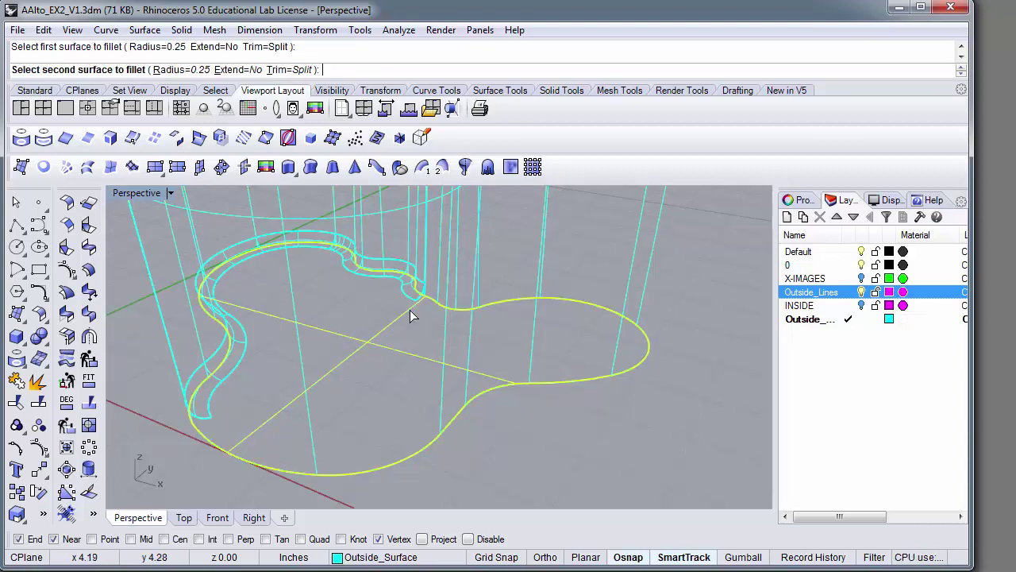
pyautogui.click(439, 267)
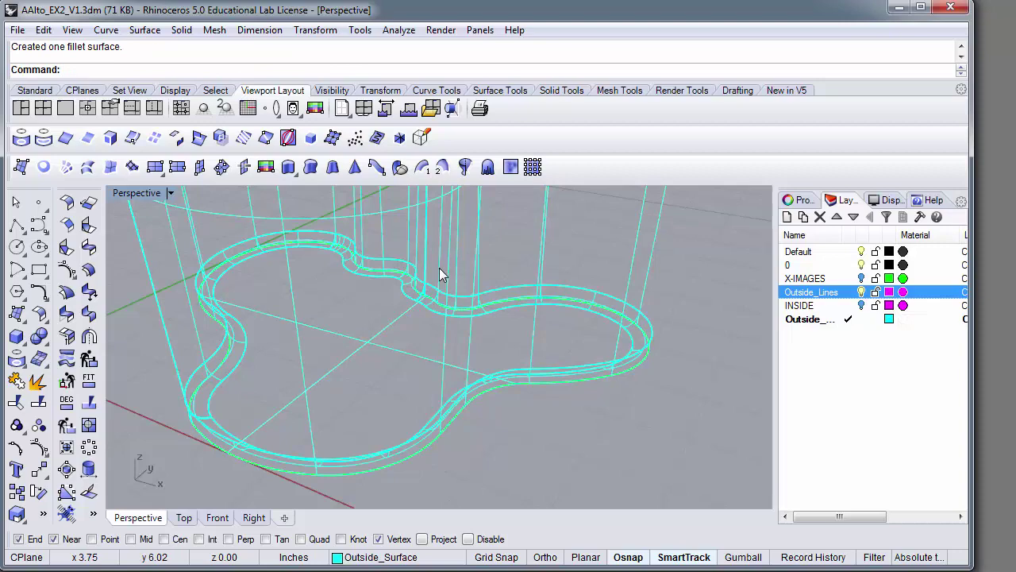
pyautogui.click(18, 30)
pyautogui.click(43, 108)
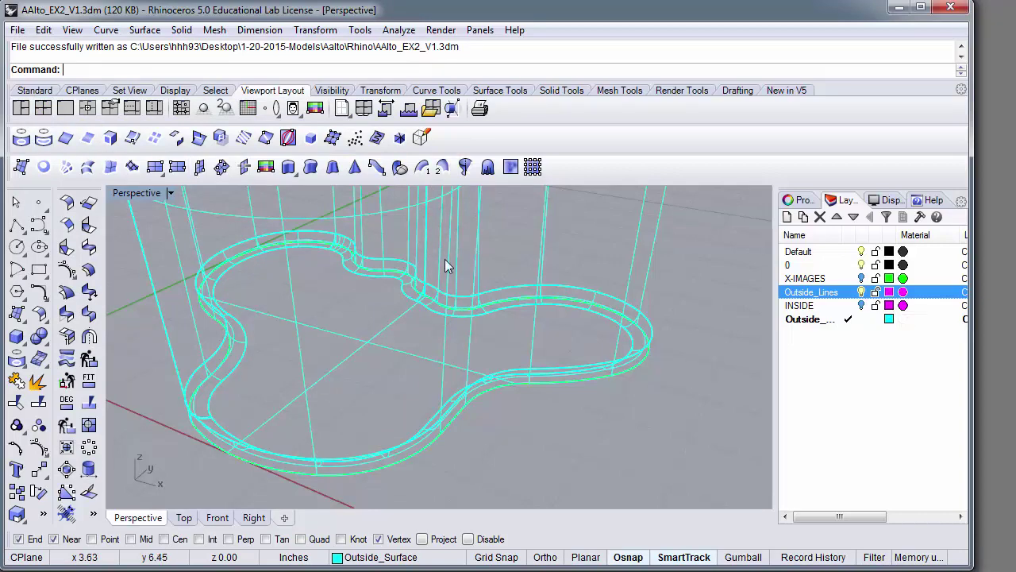
# Delete the leftover split wall strip below the fillet at the vase's base
pyautogui.scroll(3, 640, 375)
pyautogui.scroll(3, 638, 372)
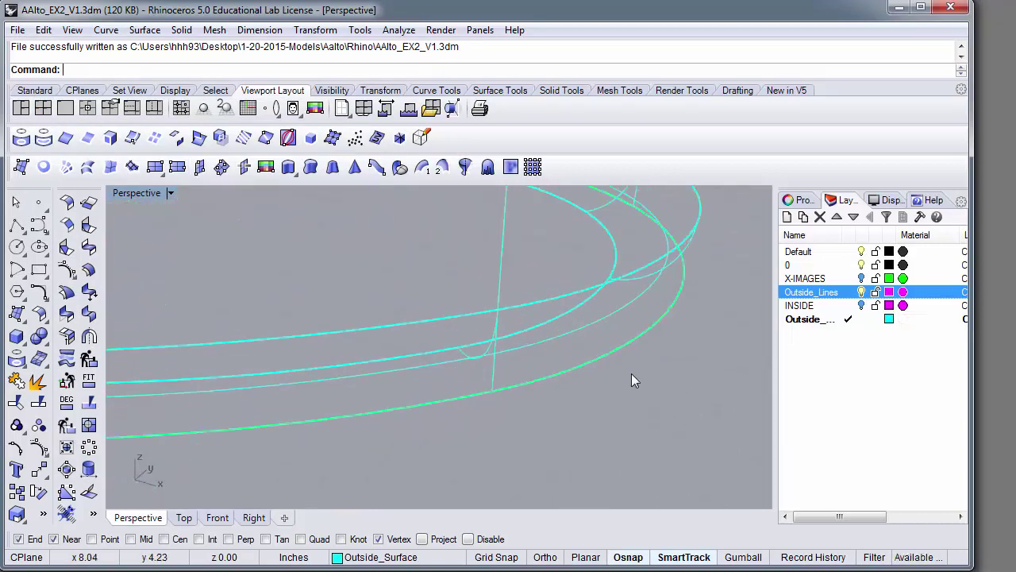
pyautogui.click(493, 373)
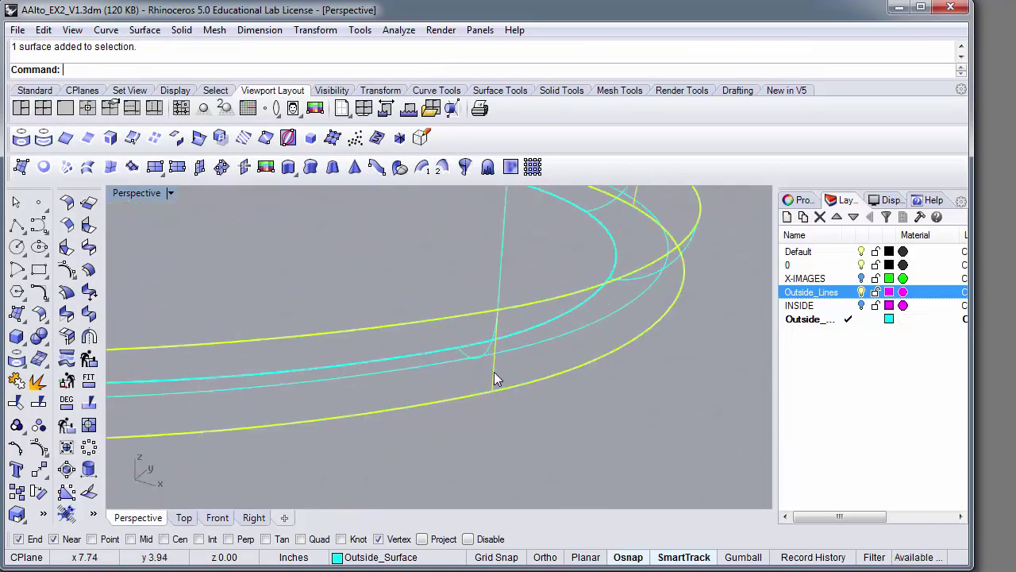
pyautogui.press('Delete')
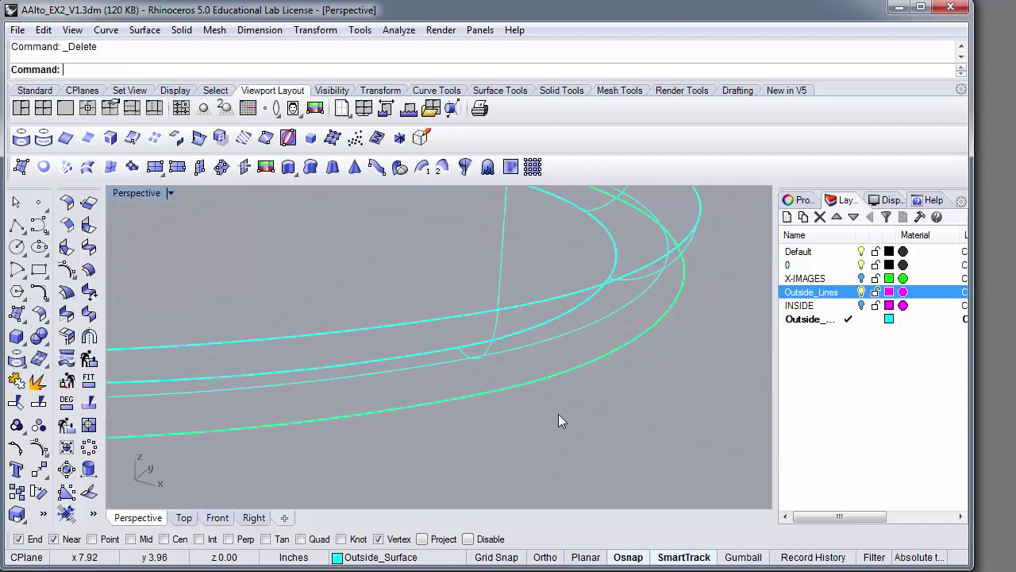
pyautogui.scroll(-10, 559, 415)
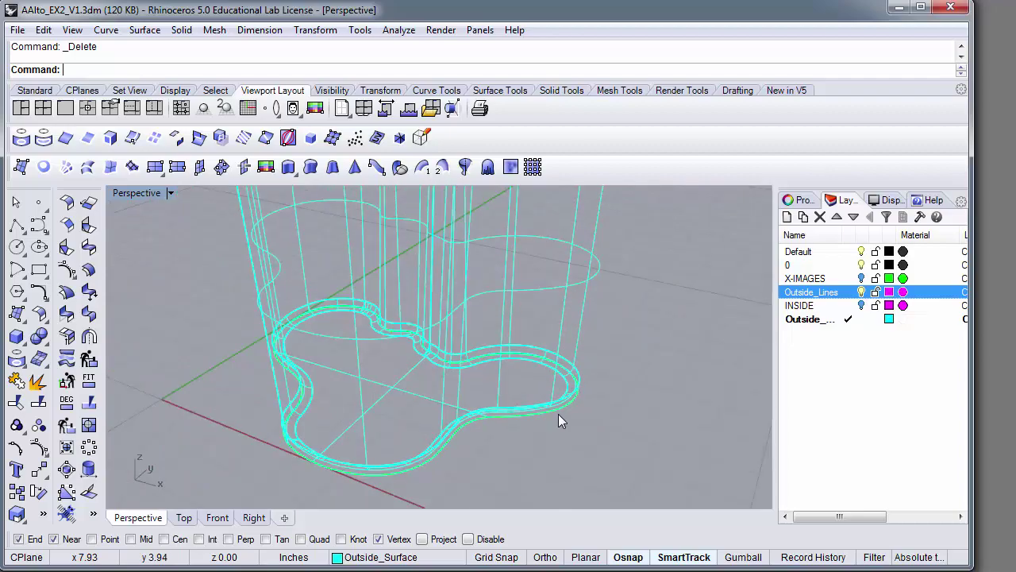
# Duplicate the three fillet edges around the vase's base opening as curves on the current layer
pyautogui.scroll(8, 559, 414)
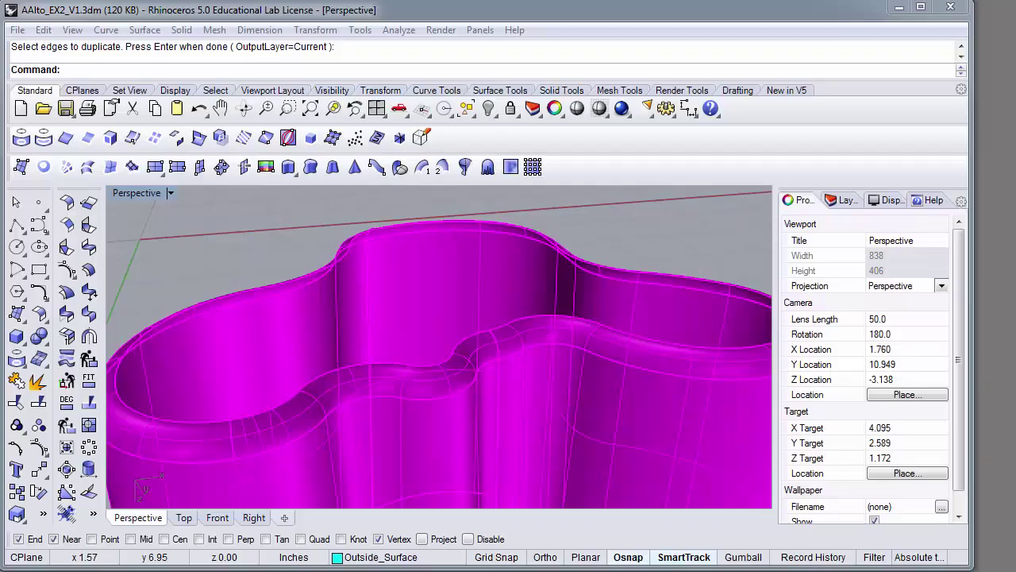
pyautogui.click(63, 139)
pyautogui.click(217, 299)
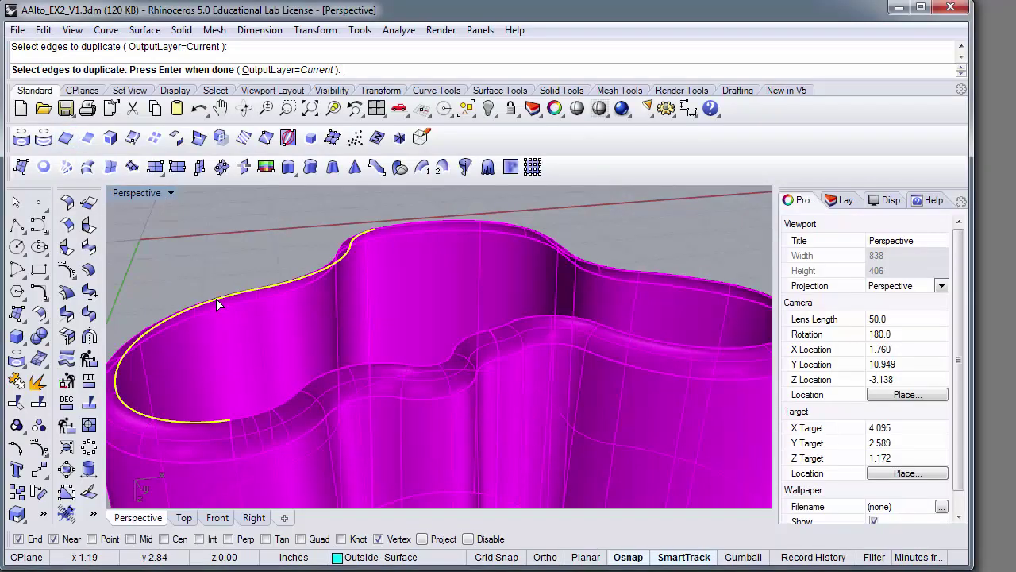
pyautogui.click(398, 223)
pyautogui.click(436, 365)
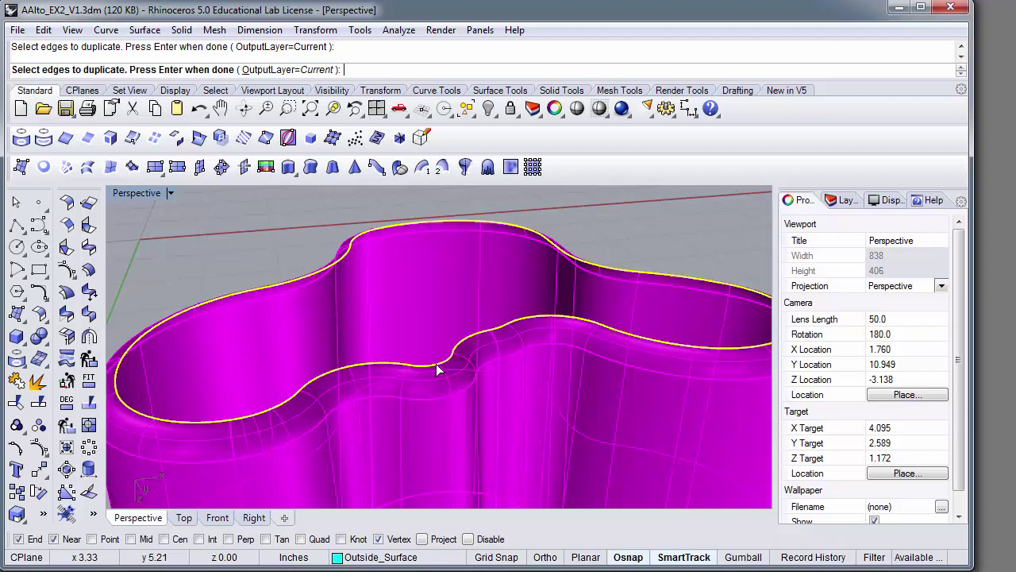
pyautogui.press('Return')
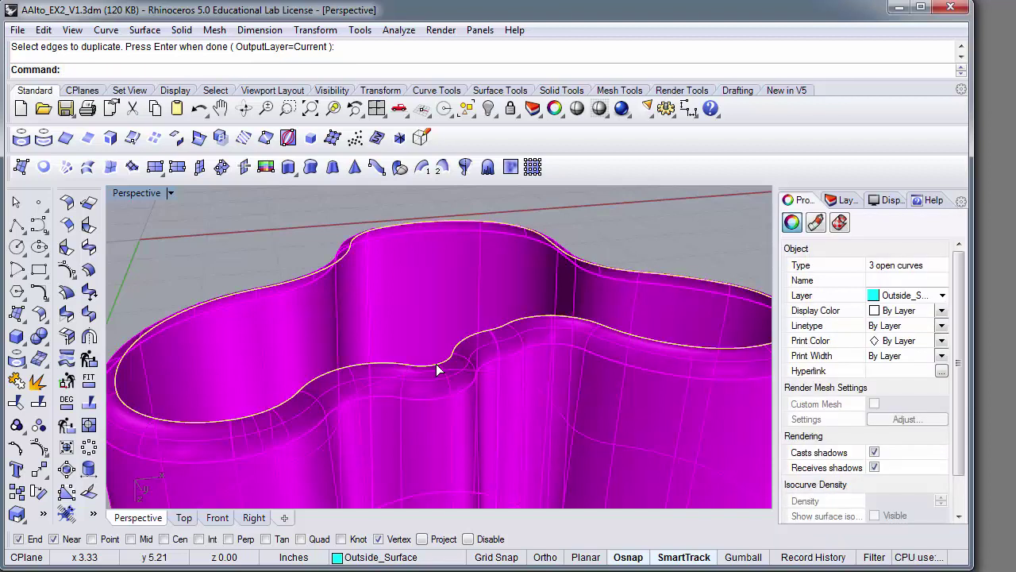
# Try closing the three duplicated edge curves with CloseCrv, and undo the closing
pyautogui.write('CloseCrv')
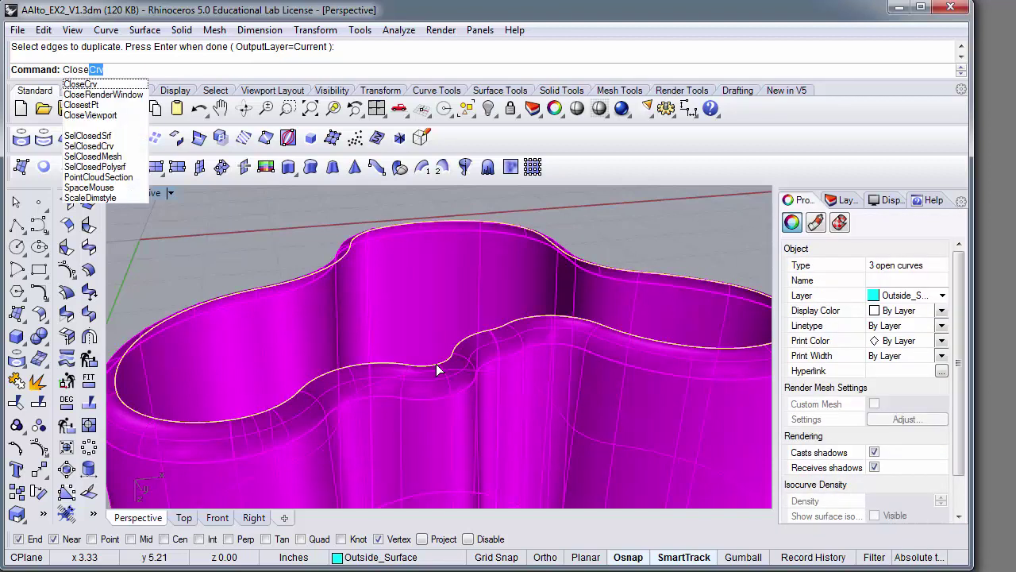
pyautogui.press('Return')
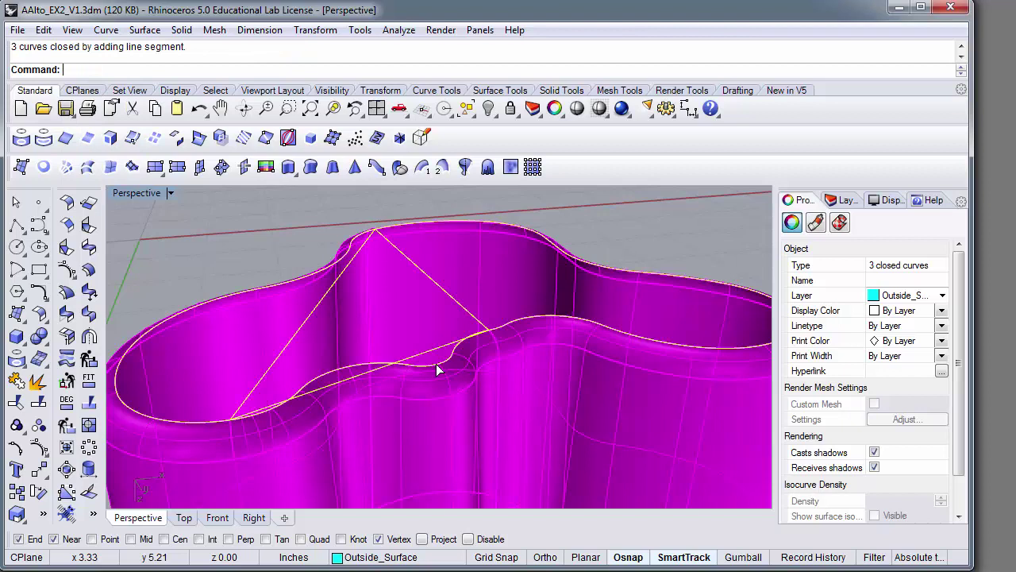
pyautogui.hotkey('ctrl', 'z')
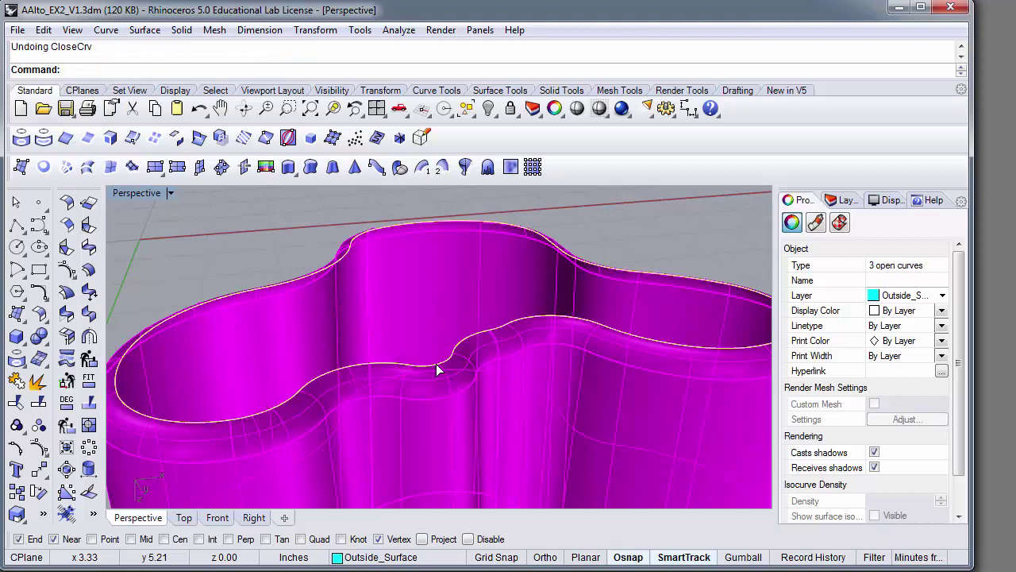
# Join the three duplicated edge curves around the vase's base opening into one closed curve
pyautogui.write('Join')
pyautogui.press('Return')
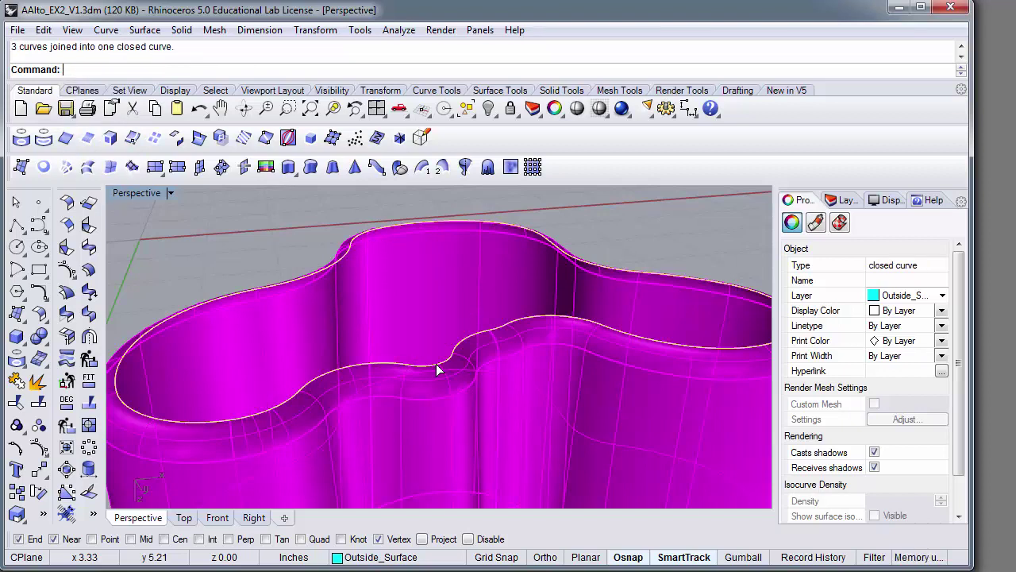
pyautogui.write('CloseCrv')
pyautogui.press('Return')
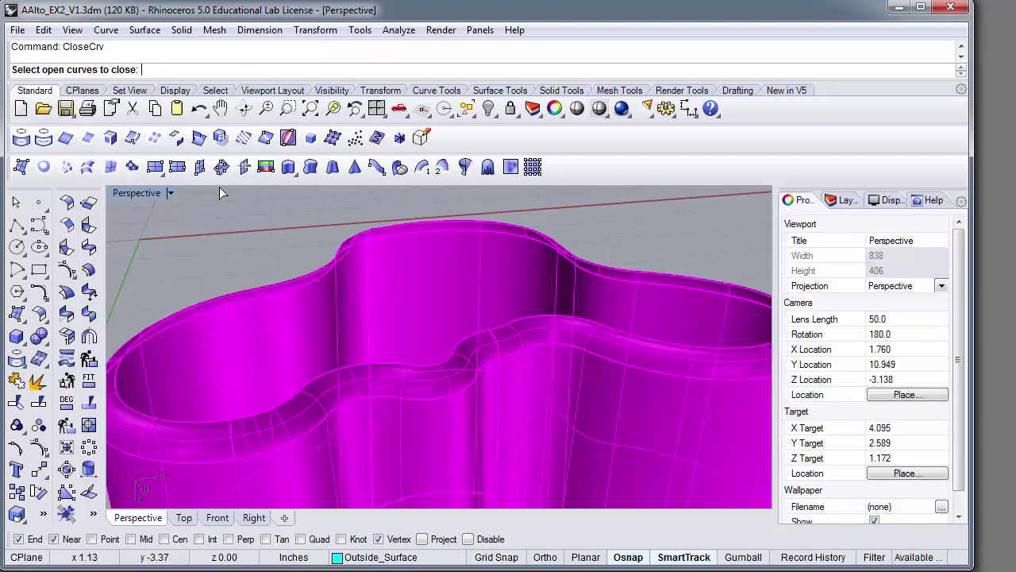
# Create a planar surface from the closed curve to cap the vase's base opening
pyautogui.click(46, 168)
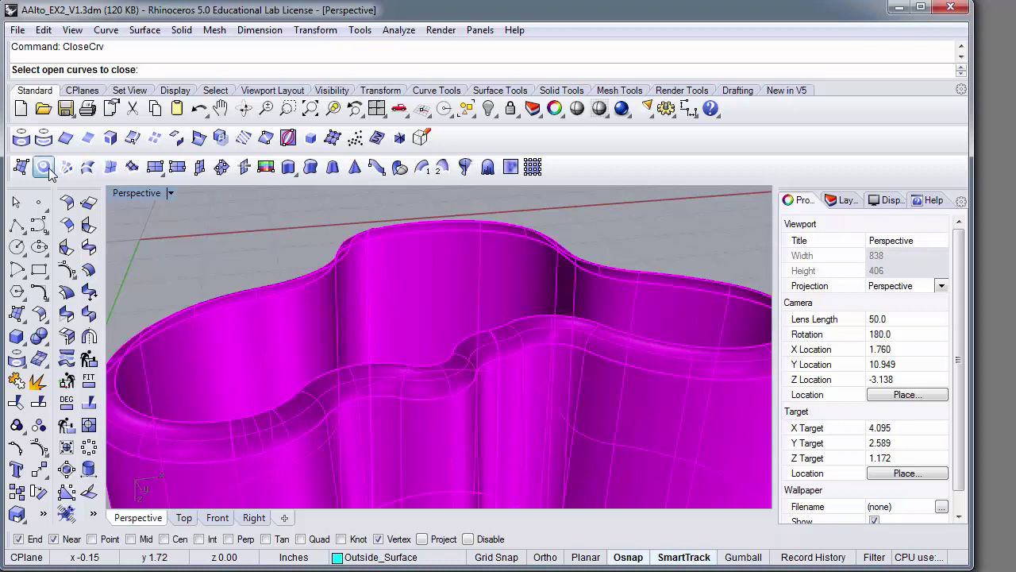
pyautogui.click(168, 318)
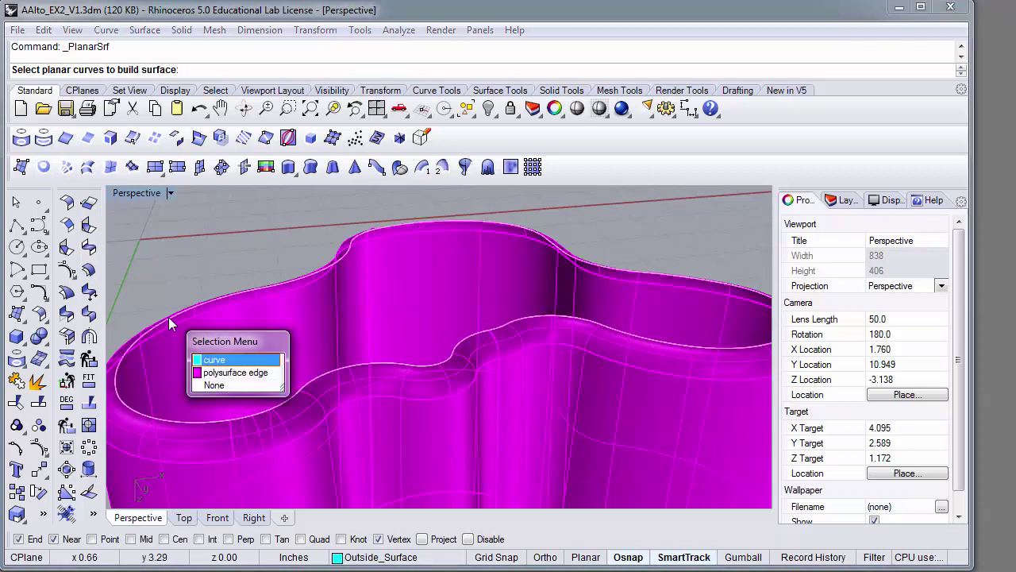
pyautogui.click(213, 361)
pyautogui.press('Return')
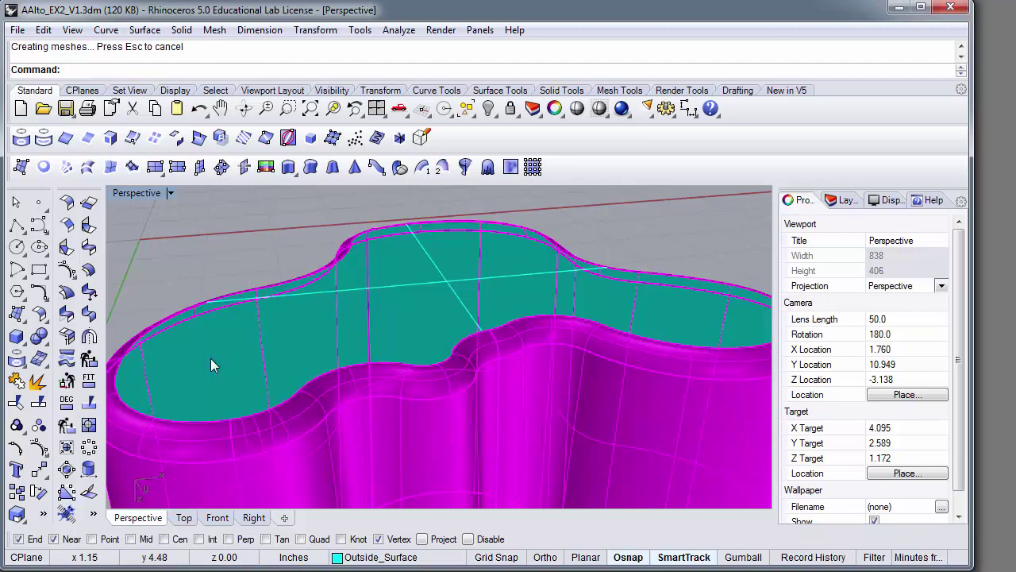
# Join the planar base surface to the filleted vase wall polysurface and save the file
pyautogui.write('Qsave')
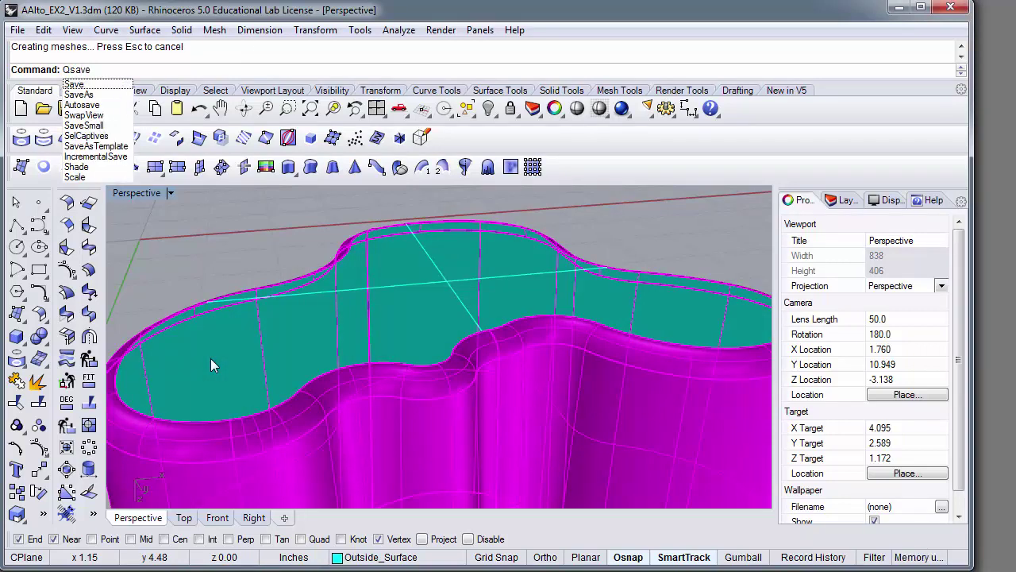
pyautogui.press('Return')
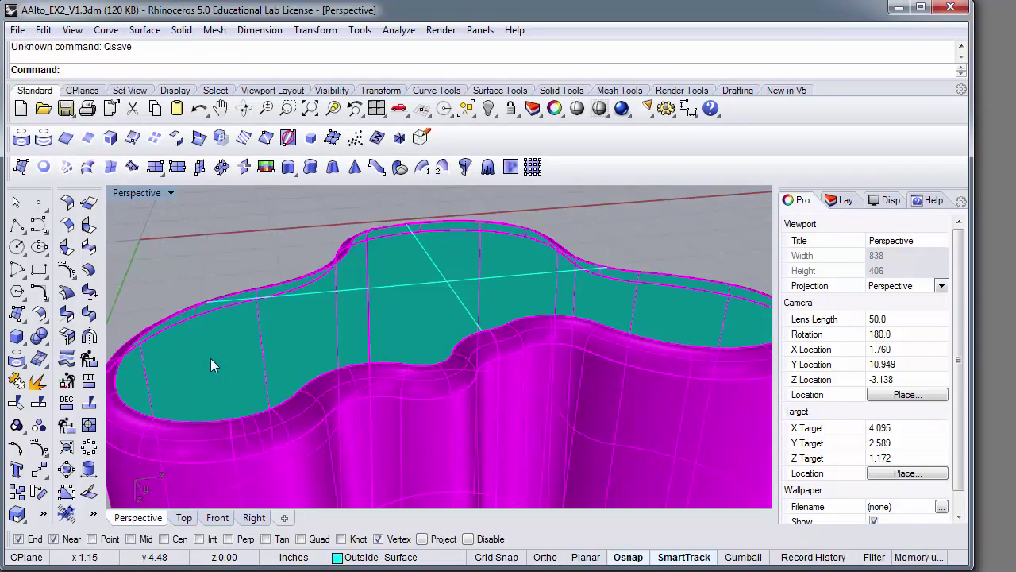
pyautogui.write('join')
pyautogui.press('Return')
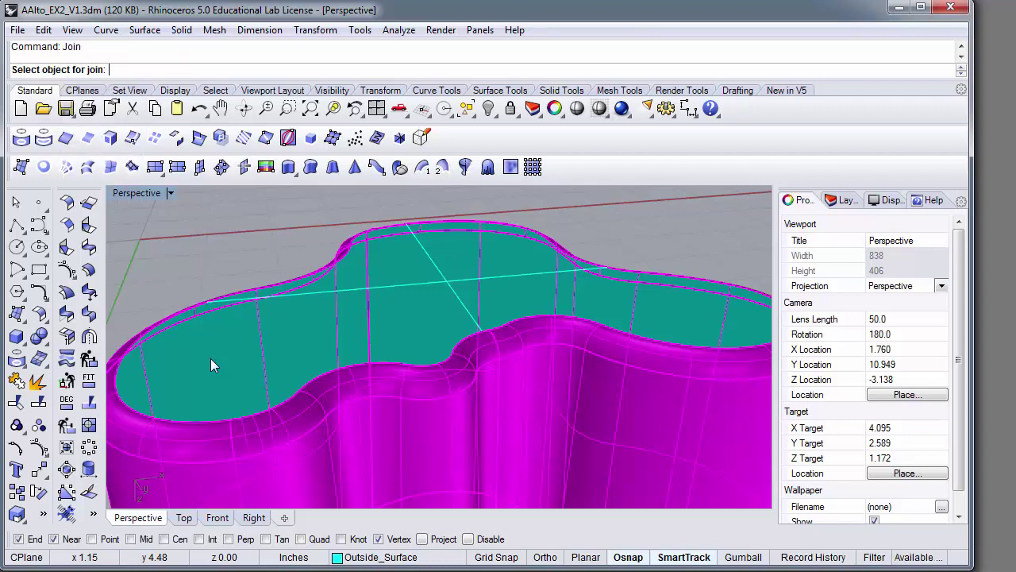
pyautogui.click(377, 287)
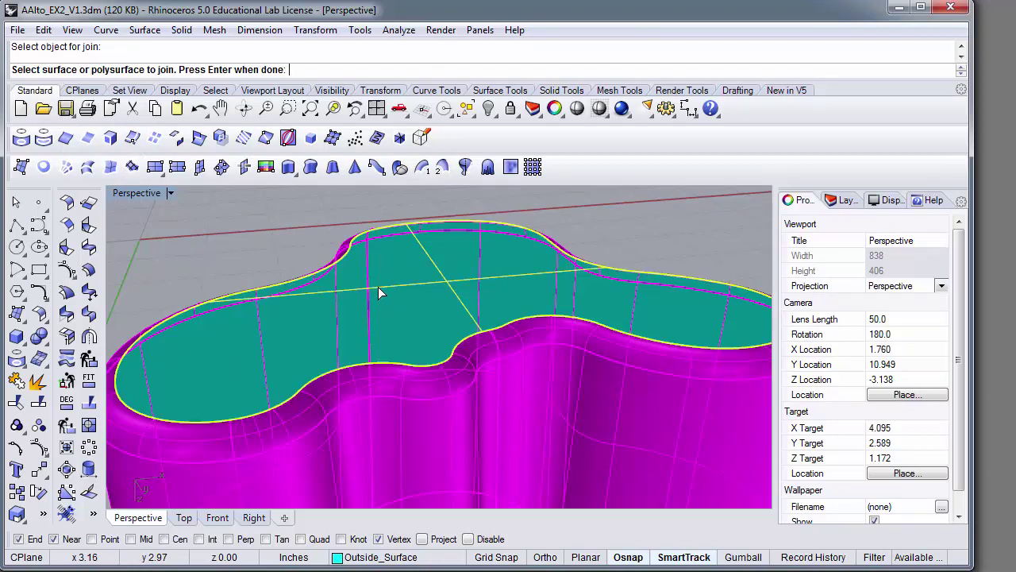
pyautogui.click(396, 380)
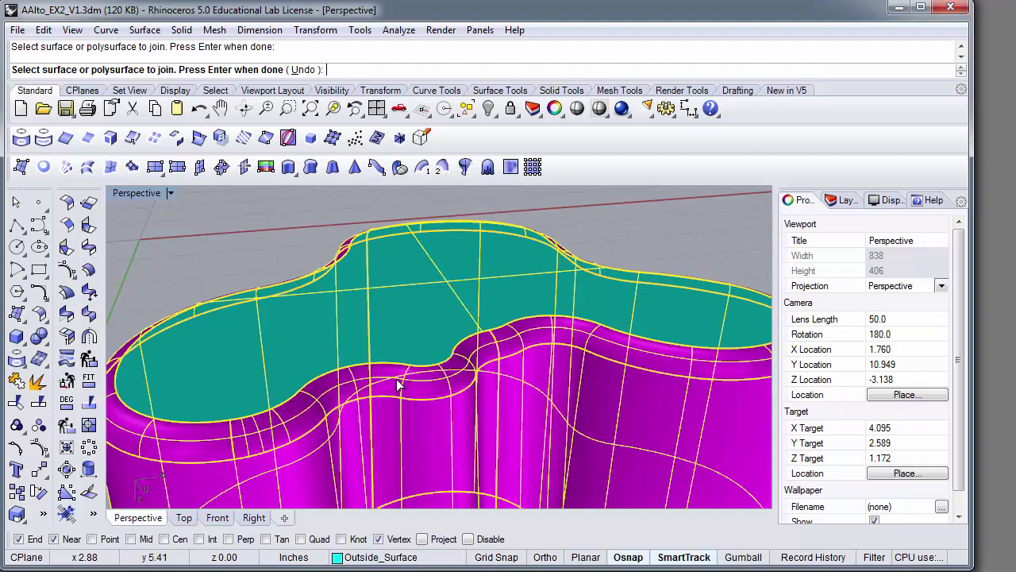
pyautogui.press('Return')
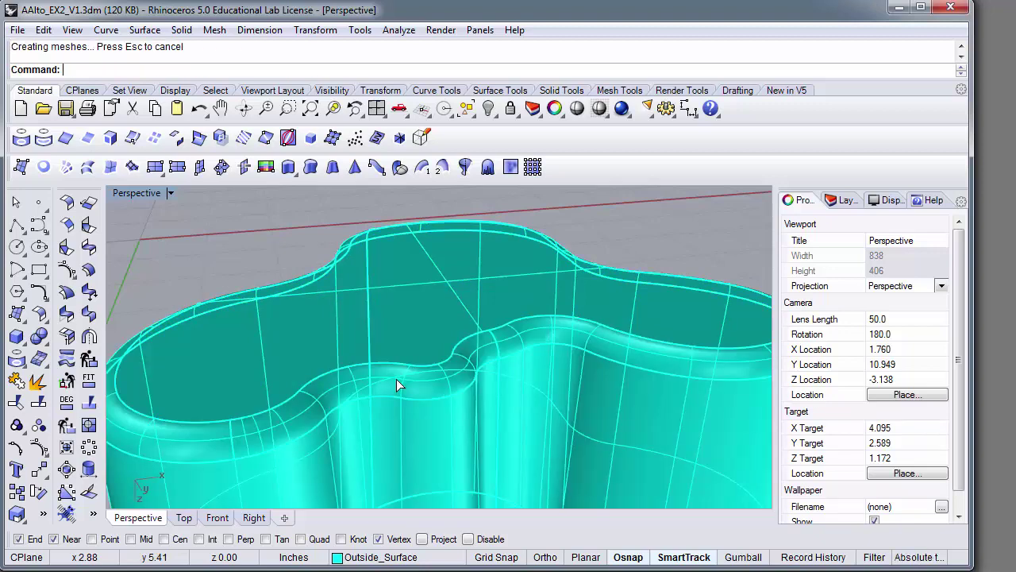
pyautogui.click(848, 201)
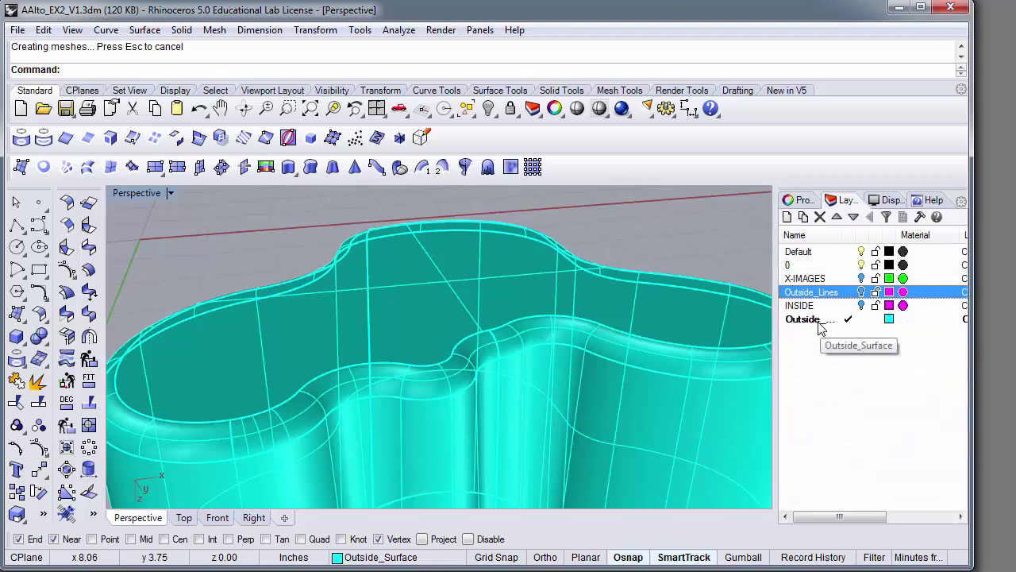
pyautogui.click(18, 29)
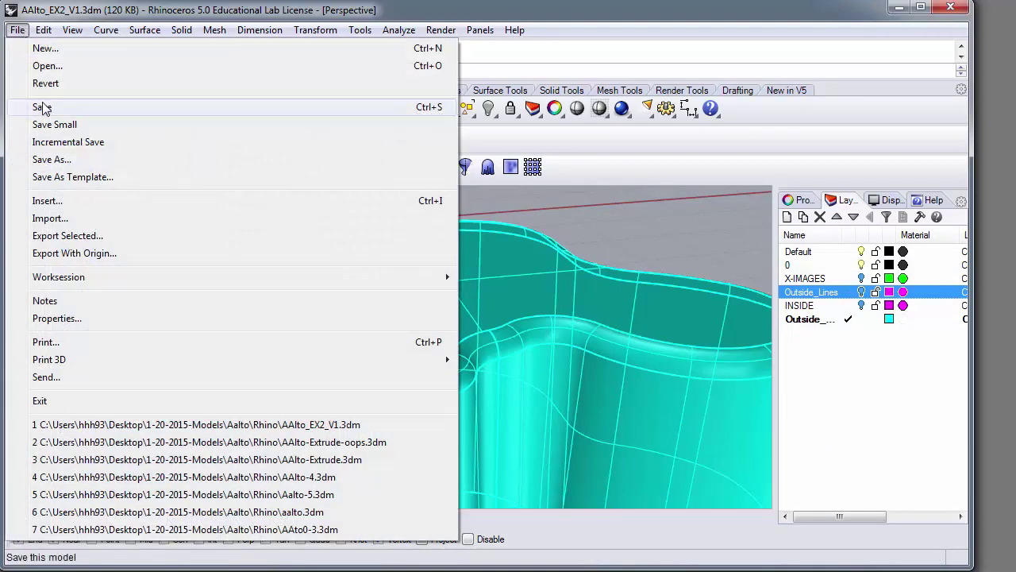
pyautogui.click(43, 108)
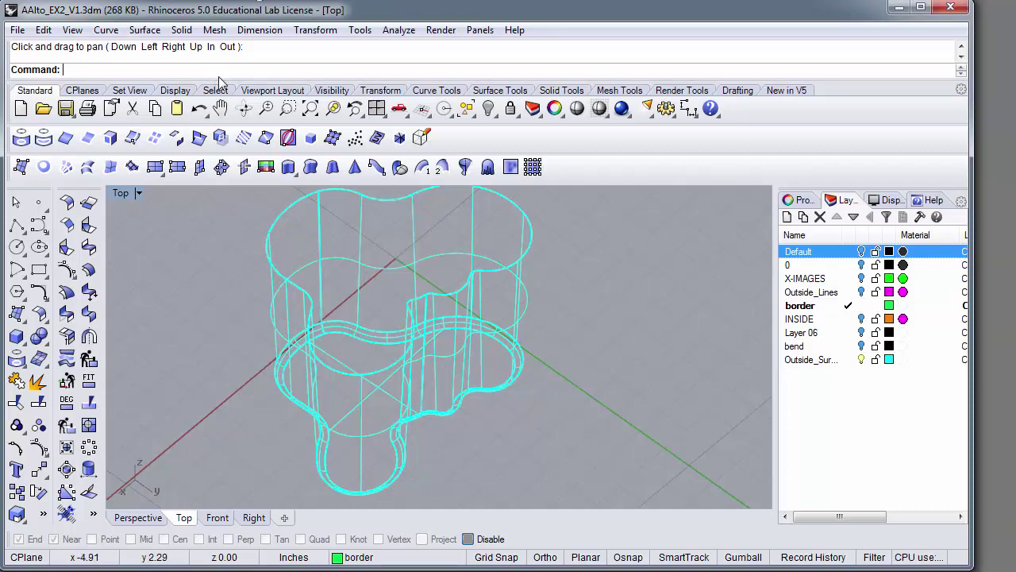
# Offset the joined vase polysurface inward with OffsetSrf by 0.1 as a solid with round corners, and save the file
pyautogui.write('OffsetSrf')
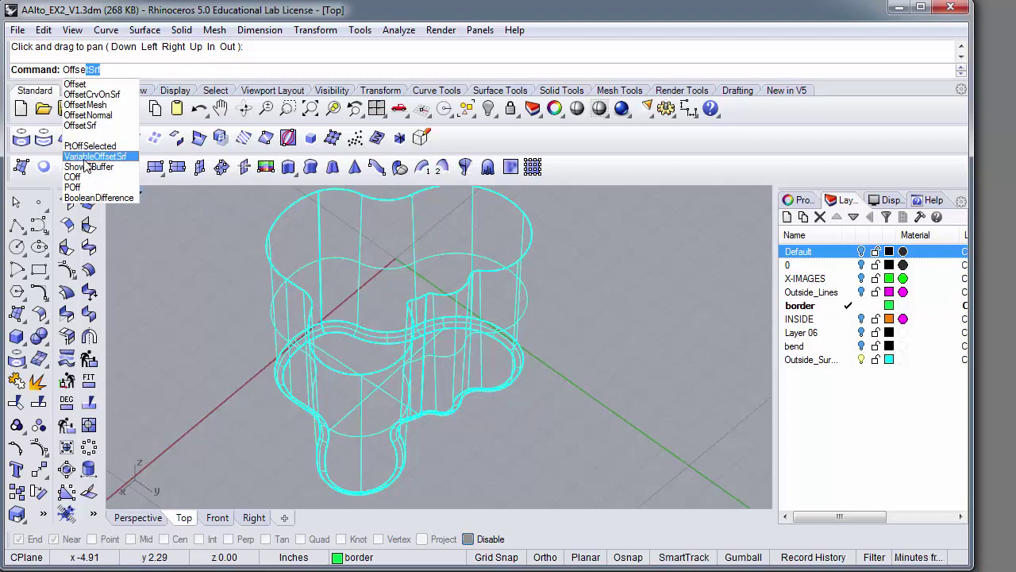
pyautogui.press('Return')
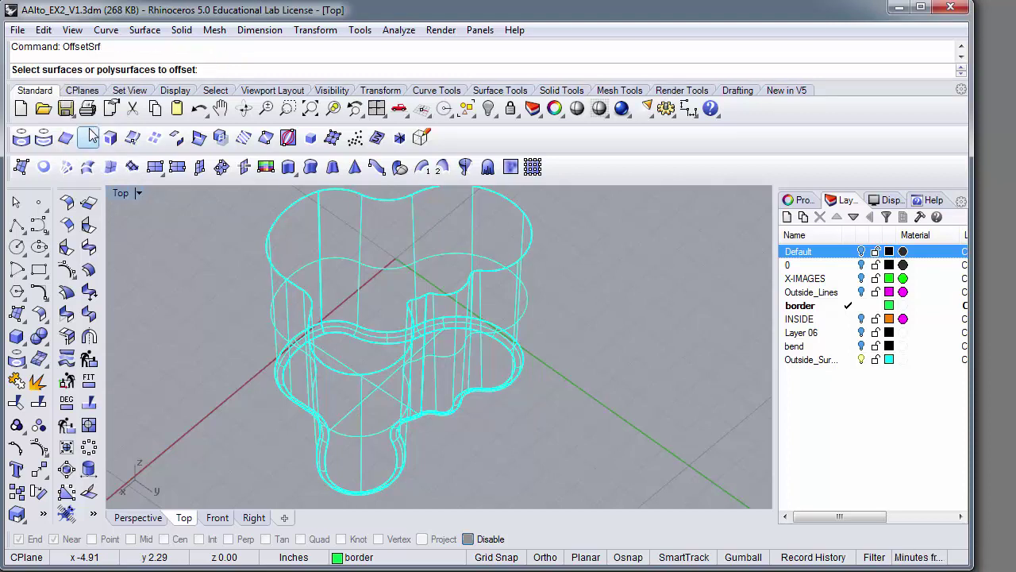
pyautogui.click(317, 234)
pyautogui.press('Return')
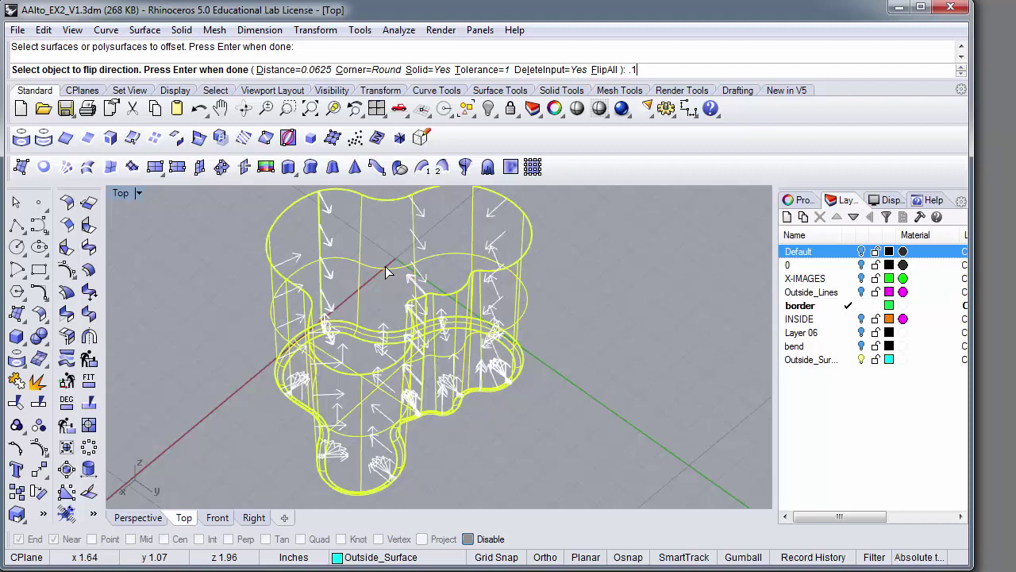
pyautogui.press('Return')
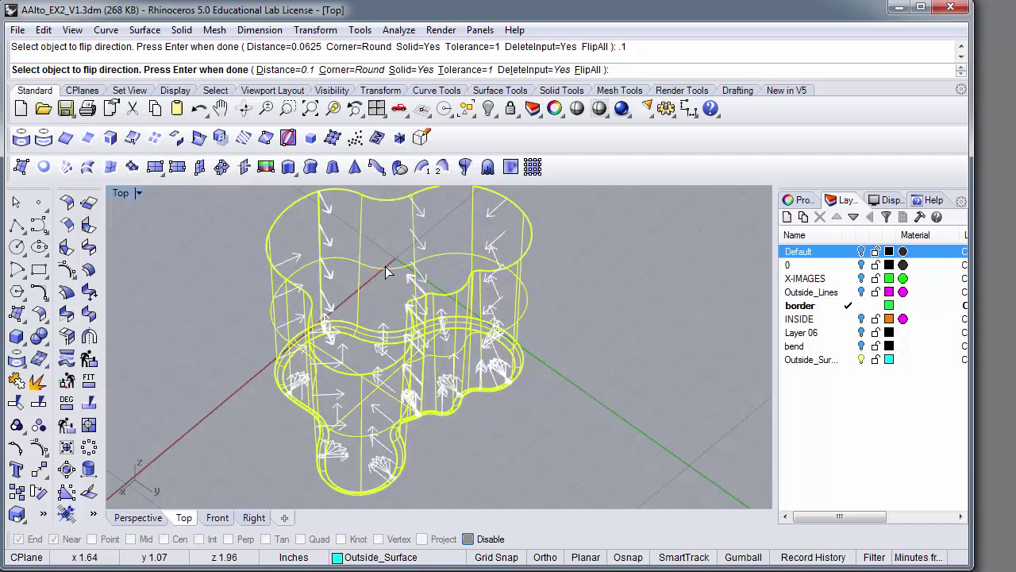
pyautogui.press('Return')
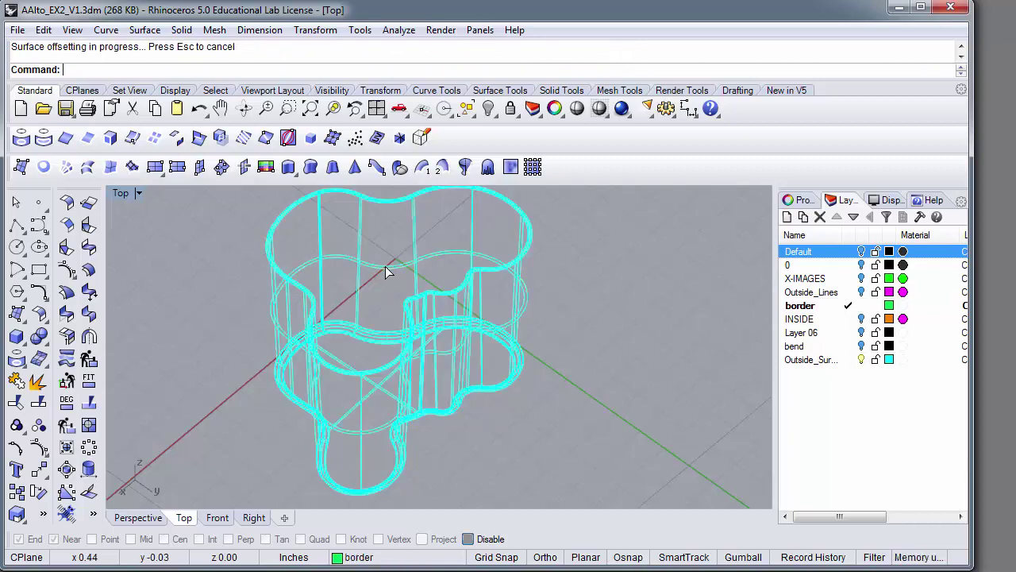
pyautogui.scroll(5, 348, 267)
pyautogui.scroll(2, 347, 266)
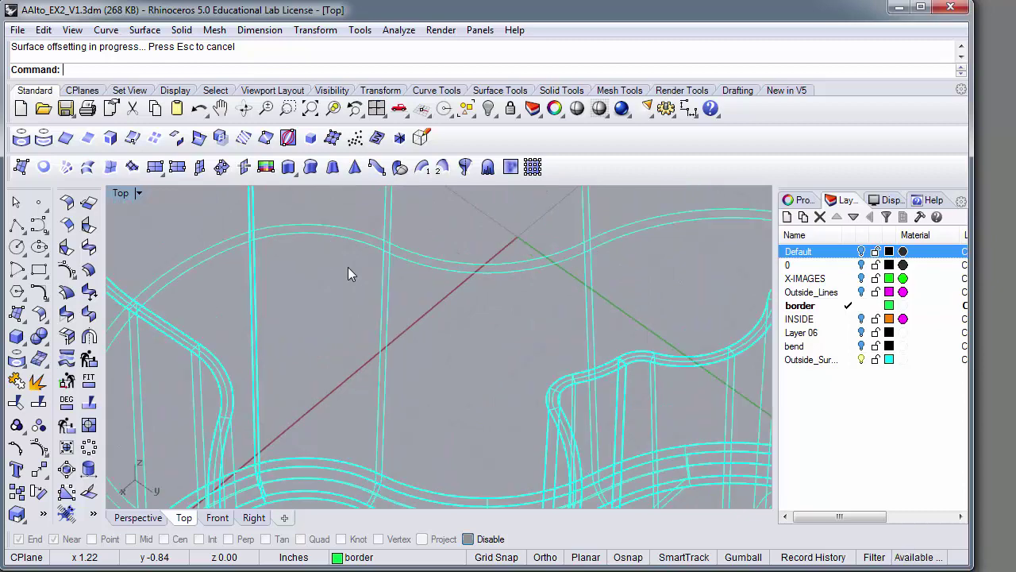
pyautogui.scroll(-6, 348, 267)
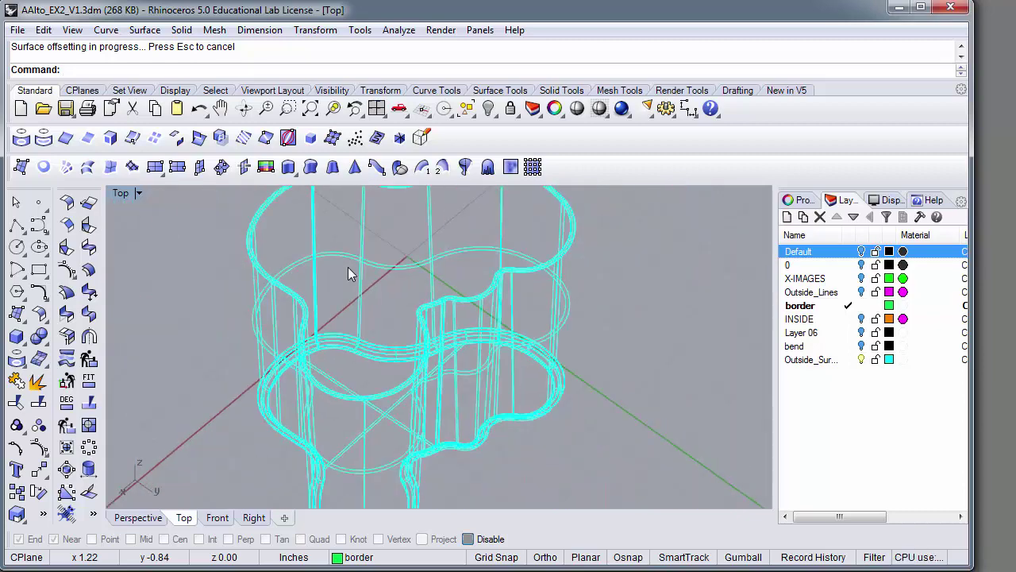
pyautogui.click(17, 31)
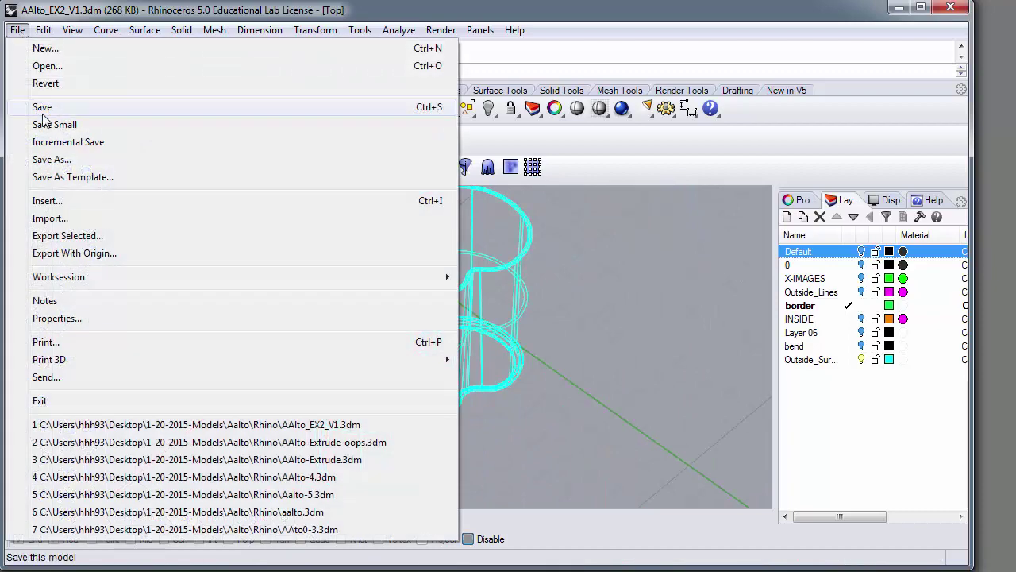
pyautogui.click(45, 107)
# Show the thickened vase in Shaded display mode, inspect it from another side, and save the file
pyautogui.click(138, 193)
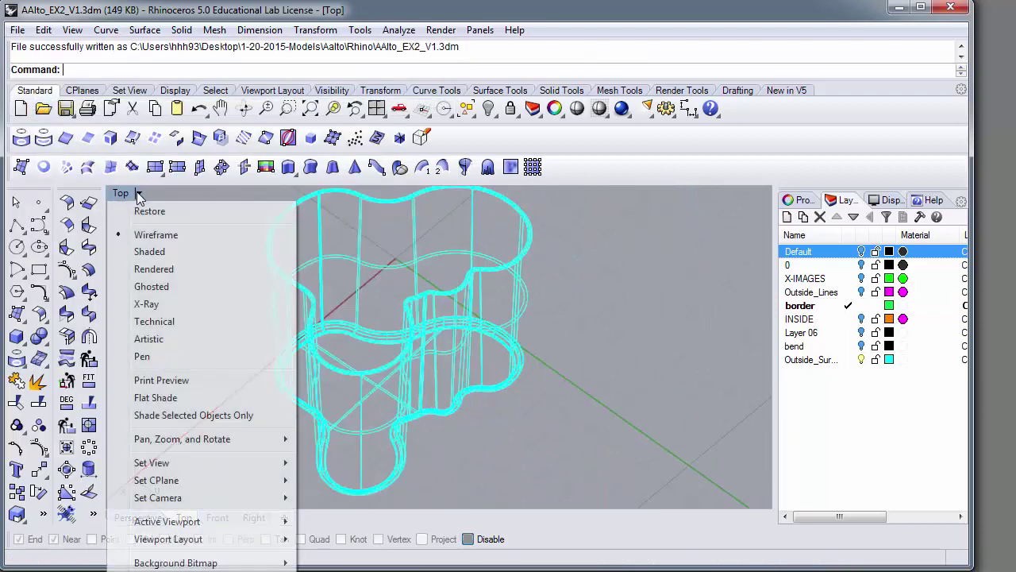
pyautogui.click(149, 252)
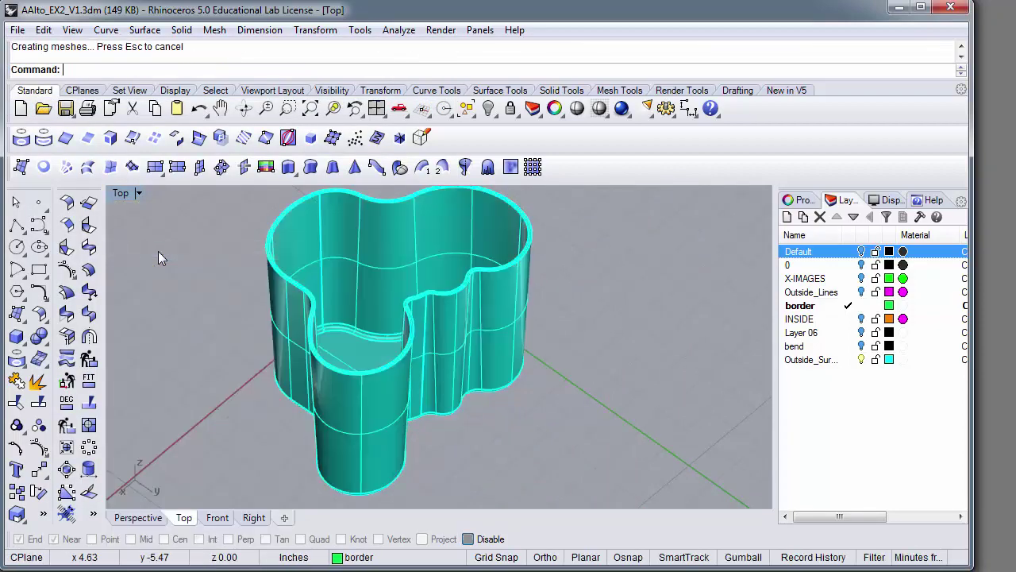
pyautogui.click(243, 108)
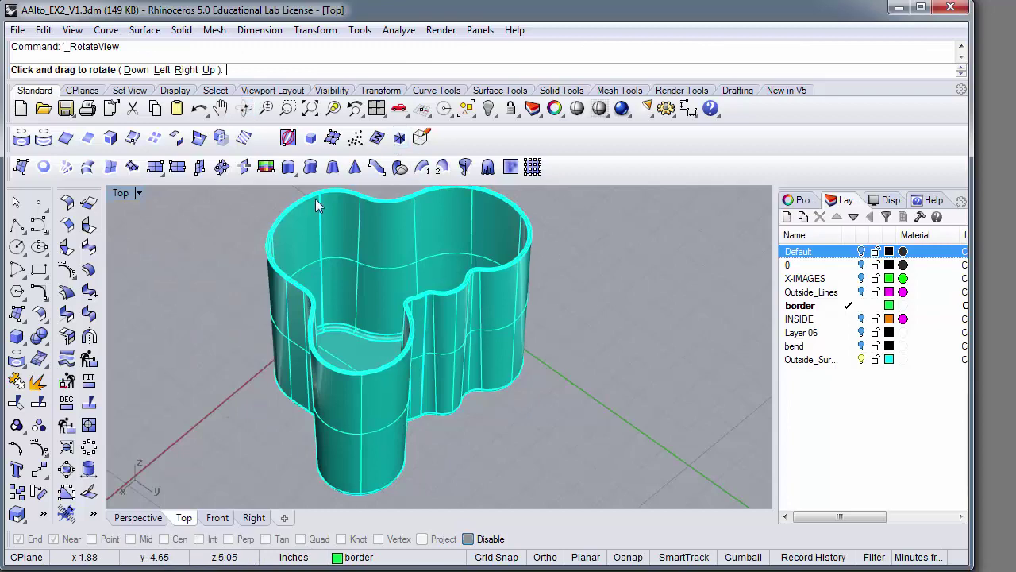
pyautogui.moveTo(459, 370)
pyautogui.mouseDown()
pyautogui.moveTo(419, 283)
pyautogui.moveTo(418, 490)
pyautogui.moveTo(477, 217)
pyautogui.moveTo(603, 266)
pyautogui.moveTo(585, 307)
pyautogui.moveTo(278, 443)
pyautogui.moveTo(302, 299)
pyautogui.moveTo(306, 350)
pyautogui.mouseUp()
pyautogui.click(220, 108)
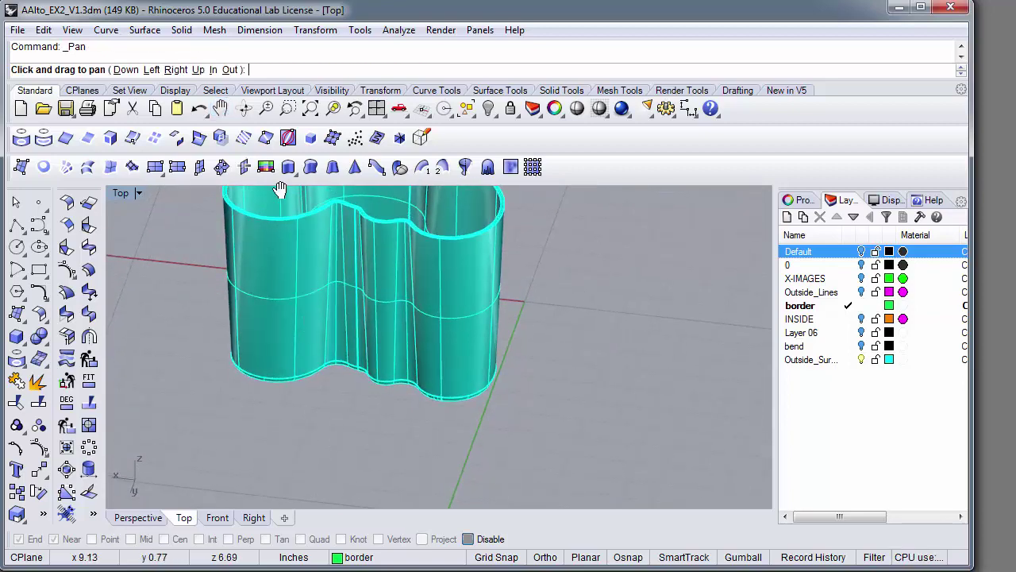
pyautogui.moveTo(285, 206); pyautogui.dragTo(247, 278)
pyautogui.press('Return')
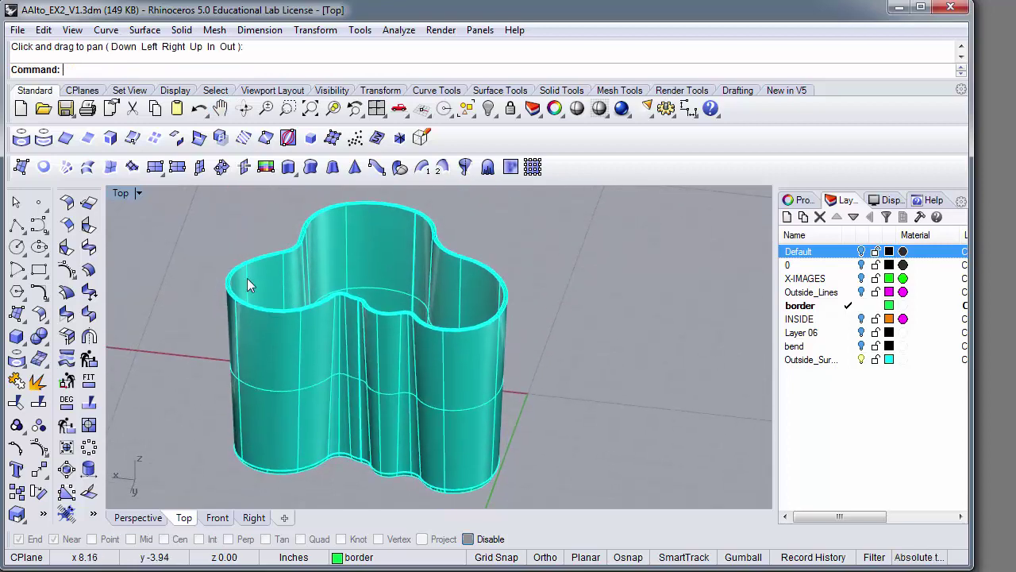
pyautogui.click(17, 29)
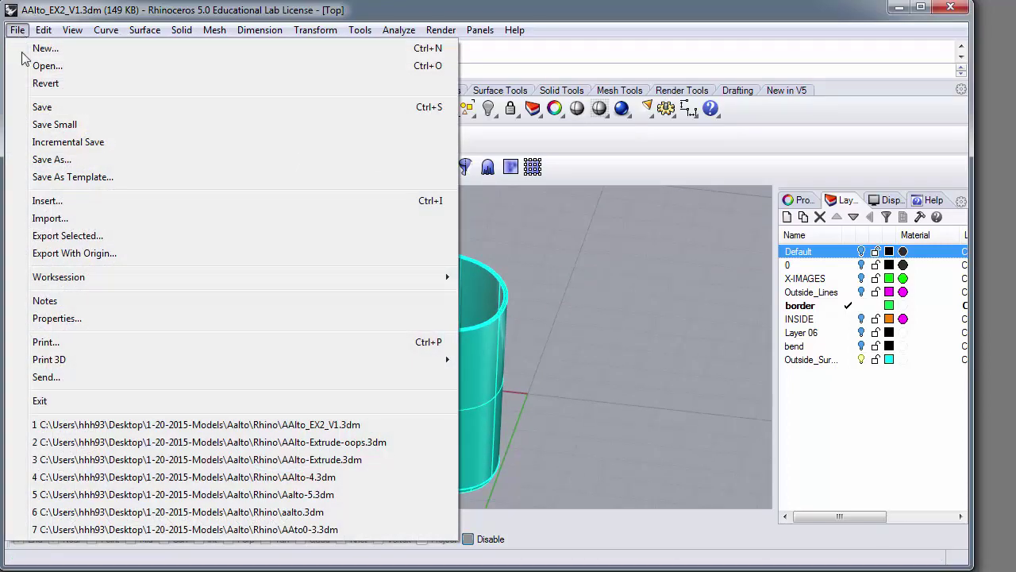
pyautogui.click(41, 107)
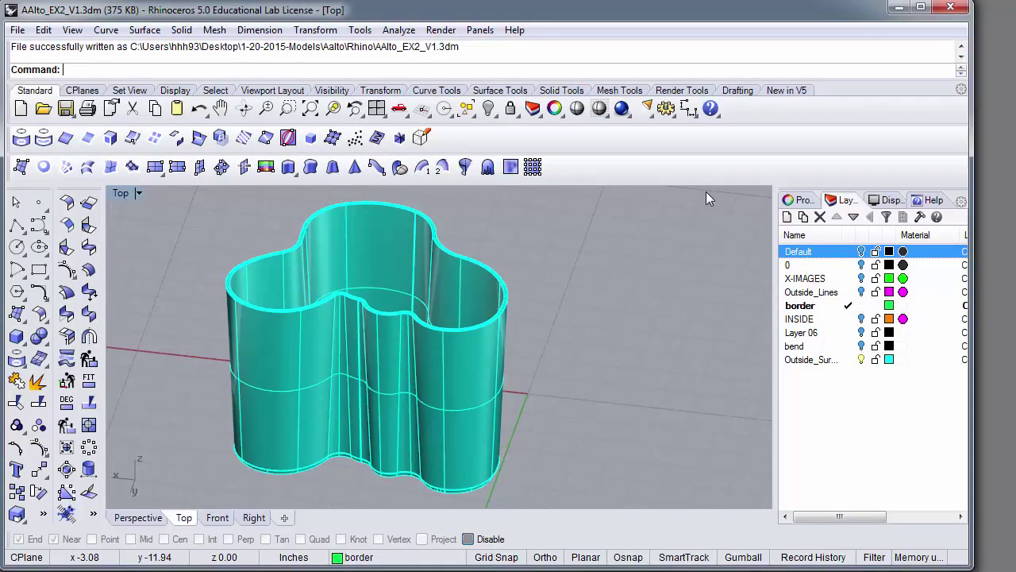
# Save a copy of the model as the AutoCAD Drawing Exchange file AAlto_EX2_V1_DXFout.dxf with the Default export scheme
pyautogui.click(18, 31)
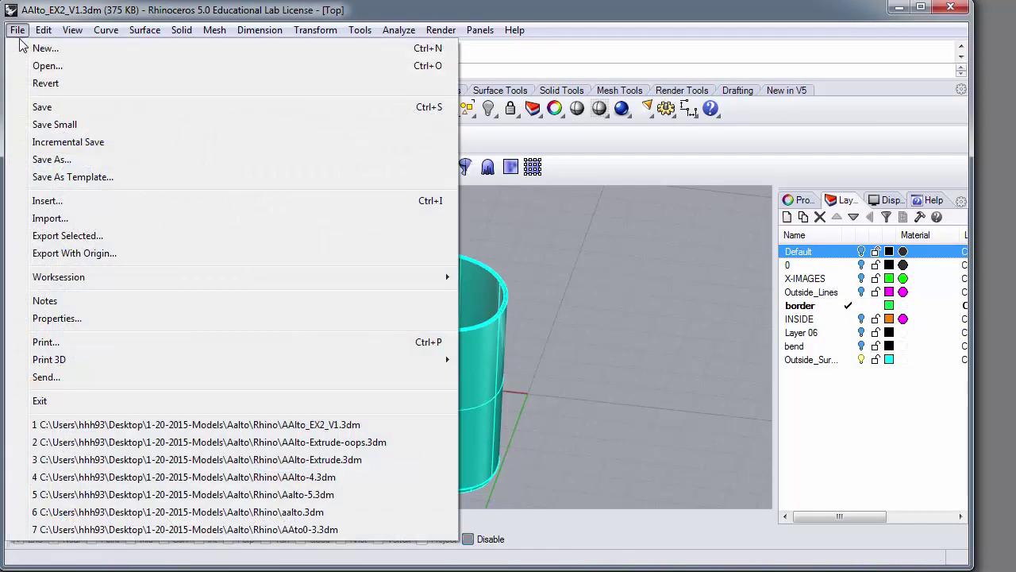
pyautogui.click(50, 161)
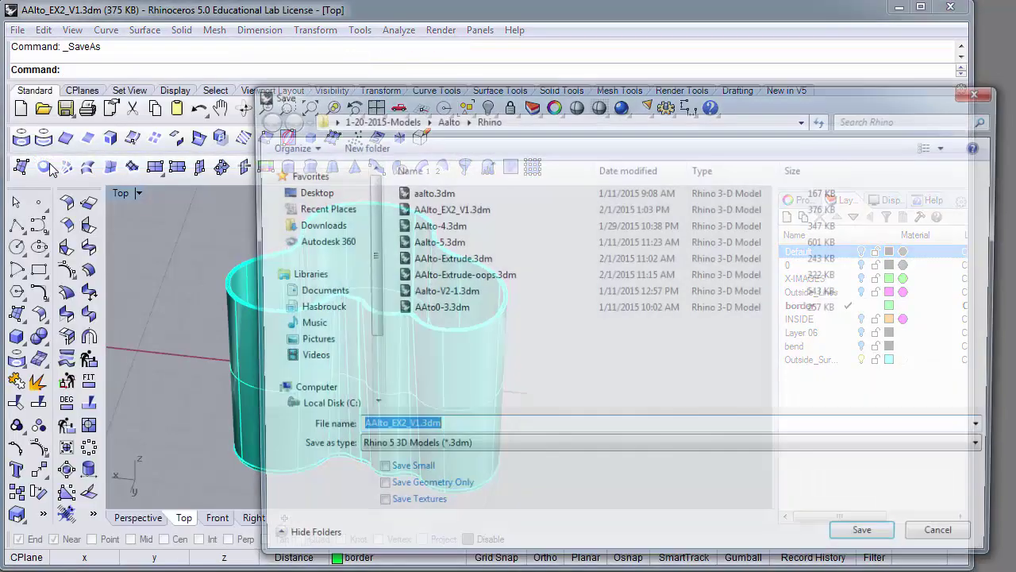
pyautogui.click(383, 457)
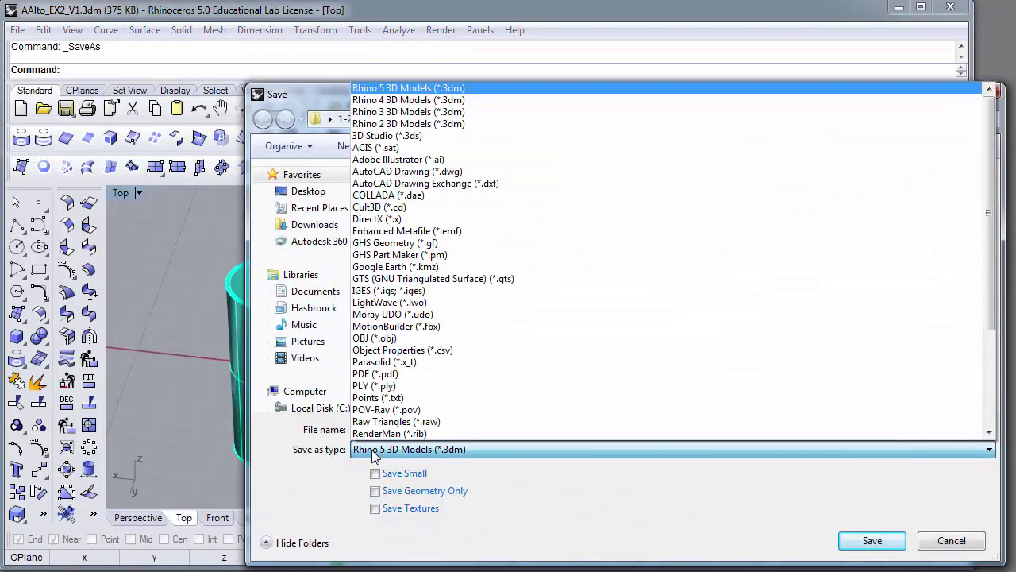
pyautogui.click(398, 183)
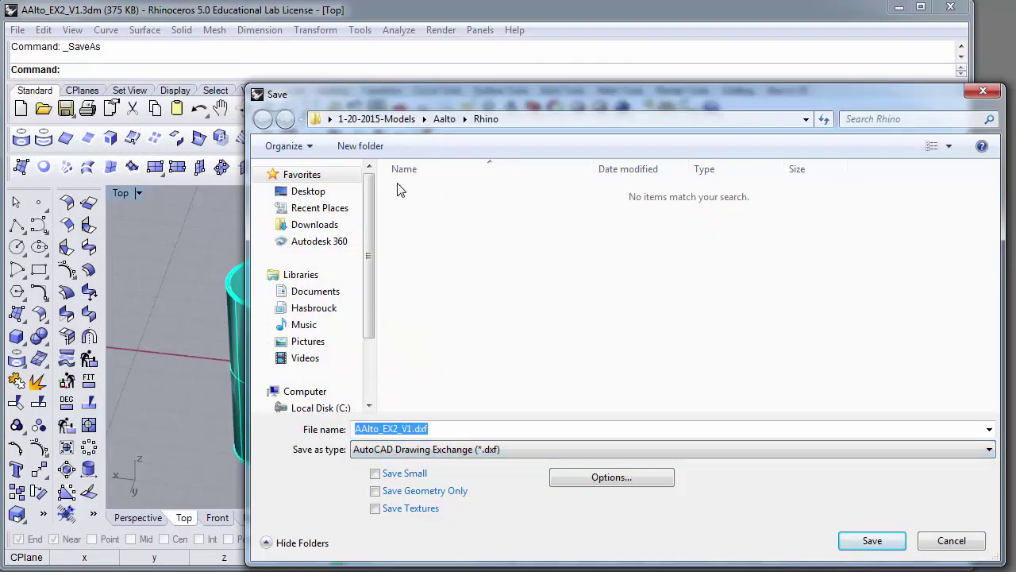
pyautogui.click(412, 428)
pyautogui.write('_DXFout')
pyautogui.write('t')
pyautogui.press('Return')
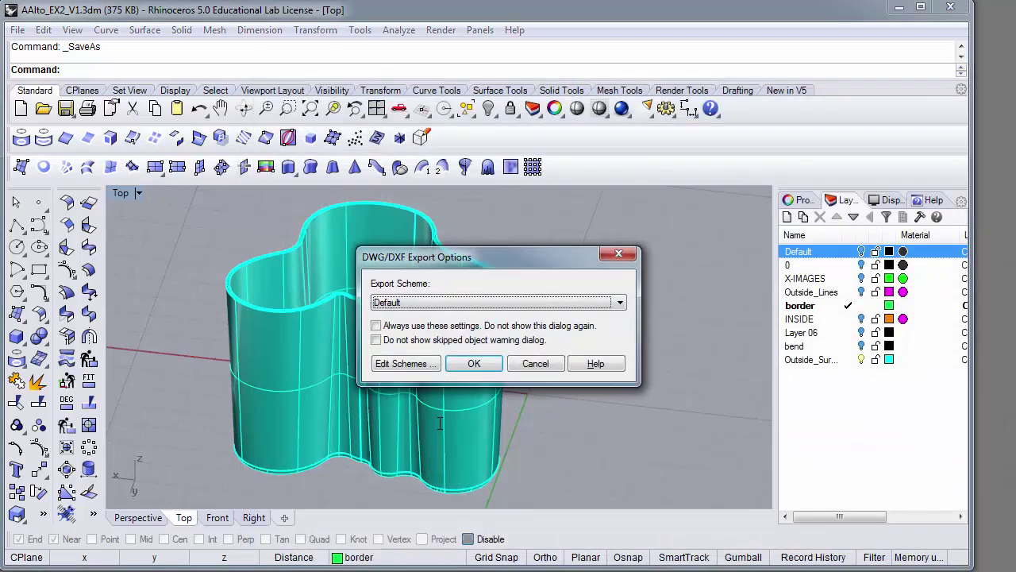
pyautogui.click(476, 364)
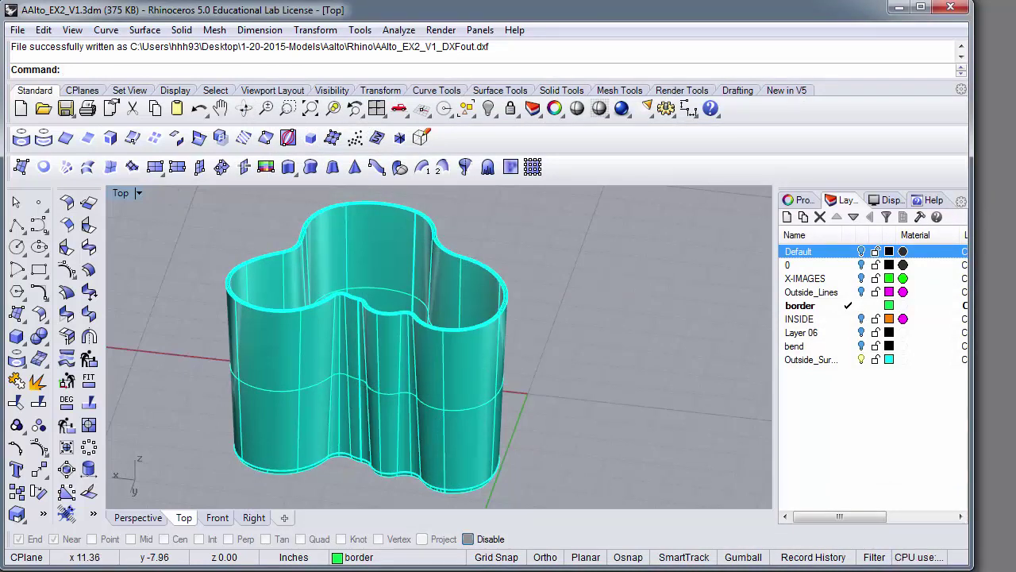